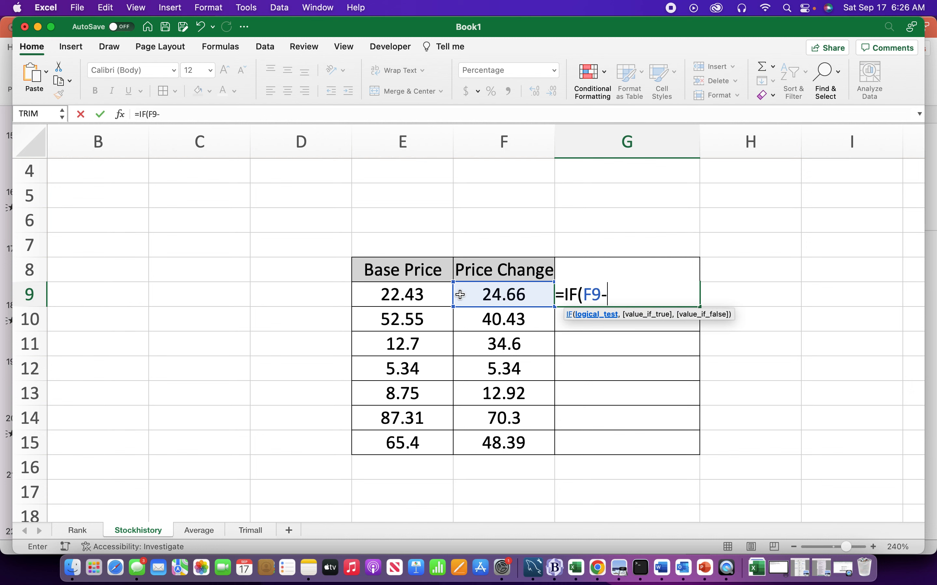
Step: Complete the IF logical test in G9 as (F9-E9)/E9>.05, with parentheses around the subtraction
type("/")
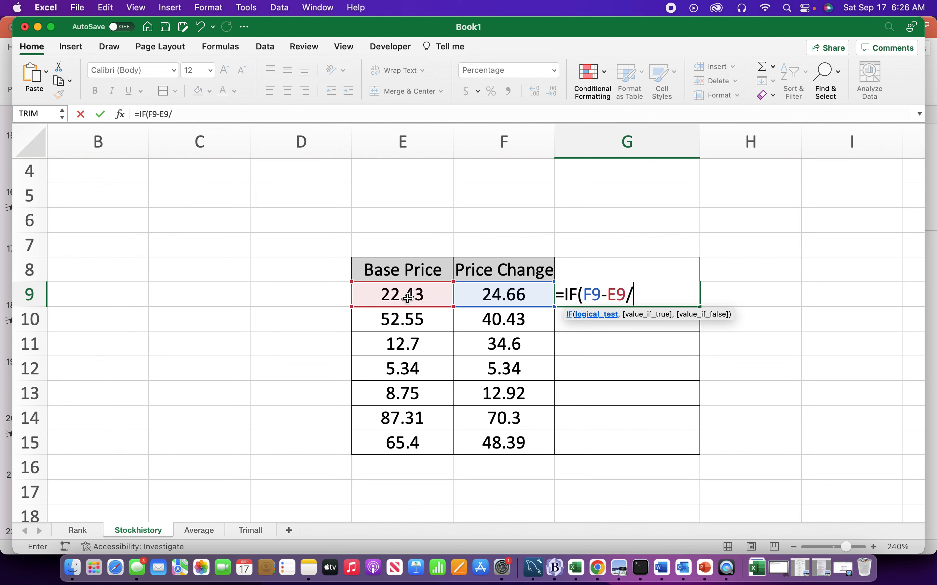
left_click(408, 298)
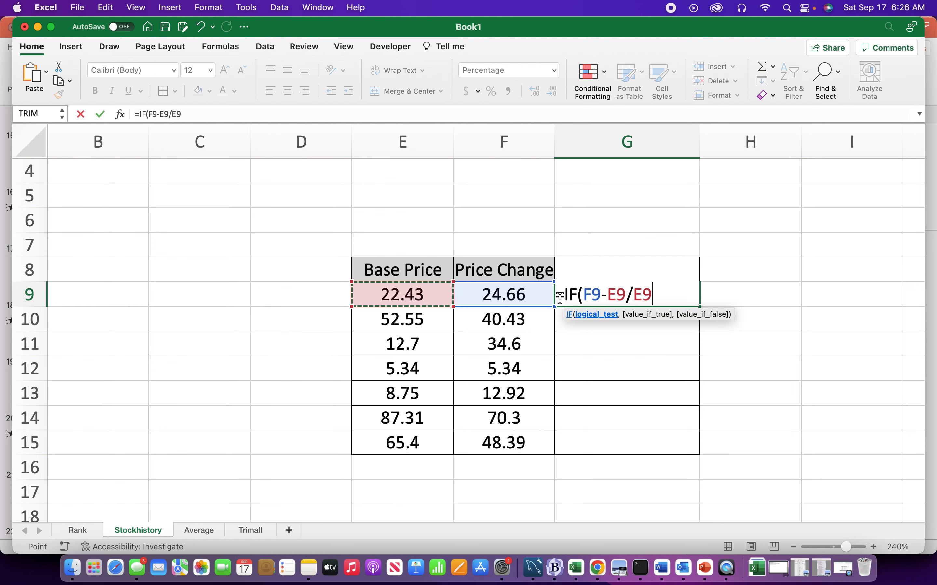
left_click(584, 295)
type("(")
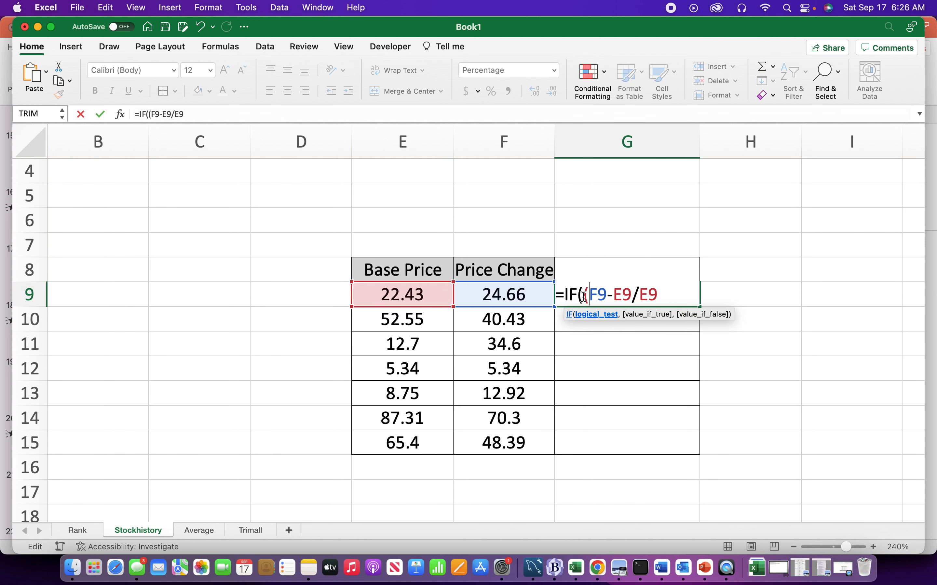
left_click(633, 295)
type(")")
left_click(666, 294)
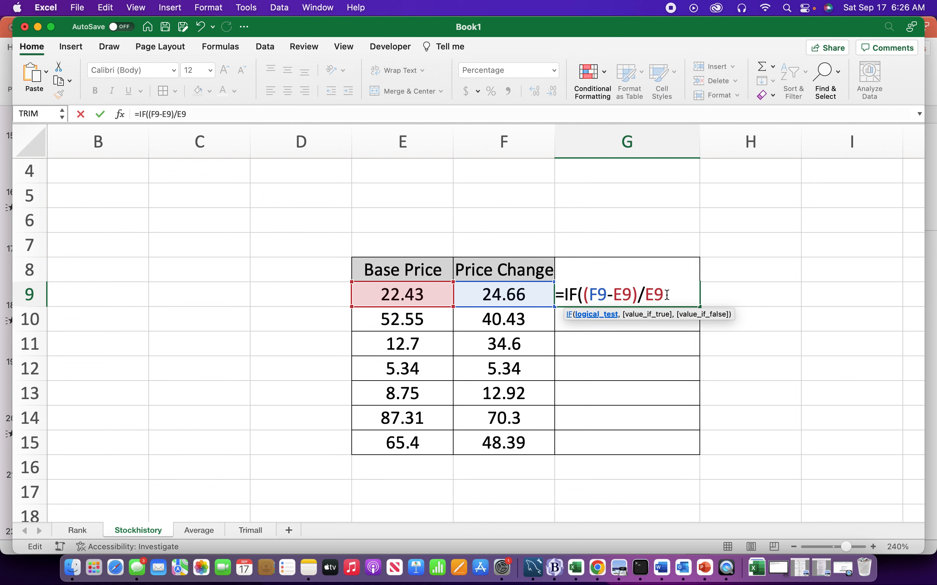
type(">.05,")
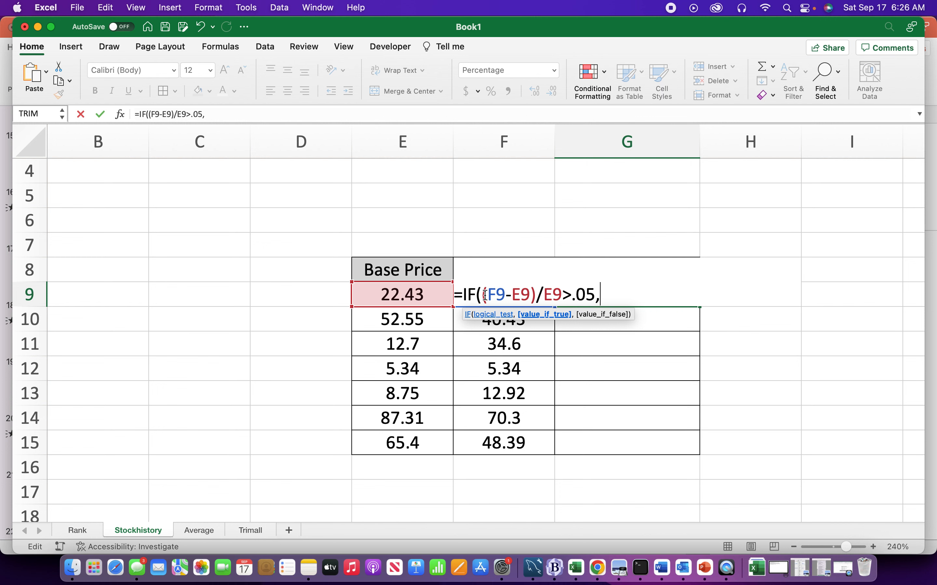
Step: Reuse (F9-E9)/E9 as the value if true, set "" as the value if false, and complete the G9 formula
left_click_drag(485, 295, 560, 299)
key("super+c")
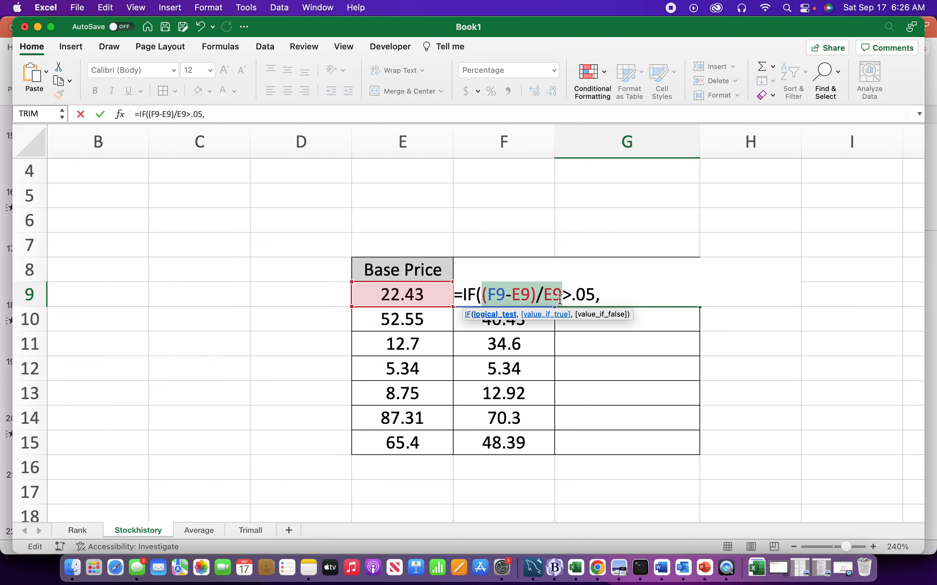
left_click(611, 303)
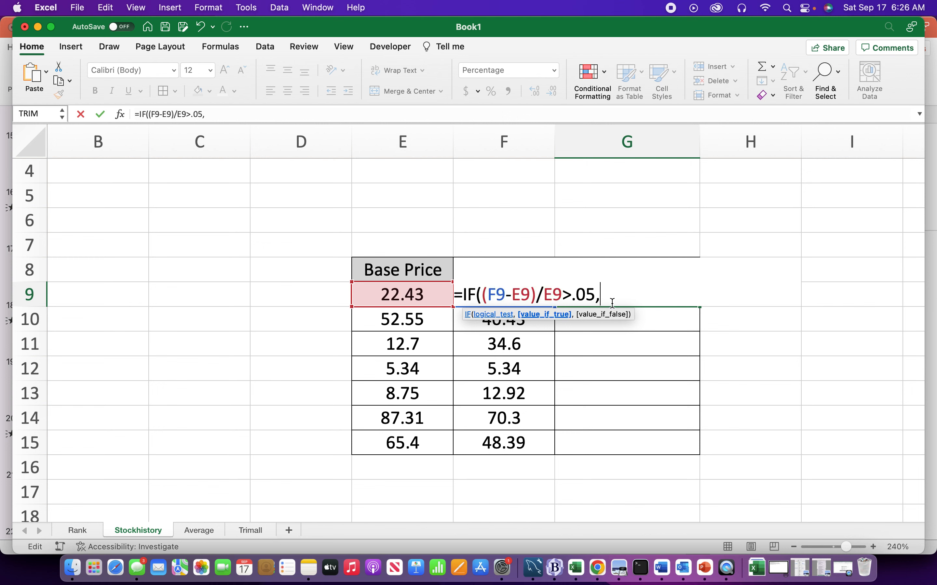
key("super+v")
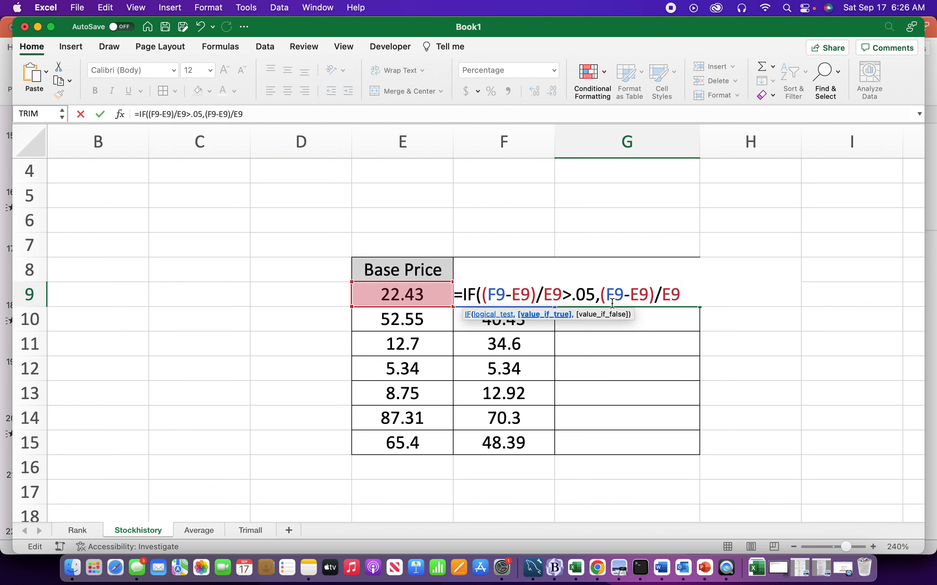
type(",\"\"")
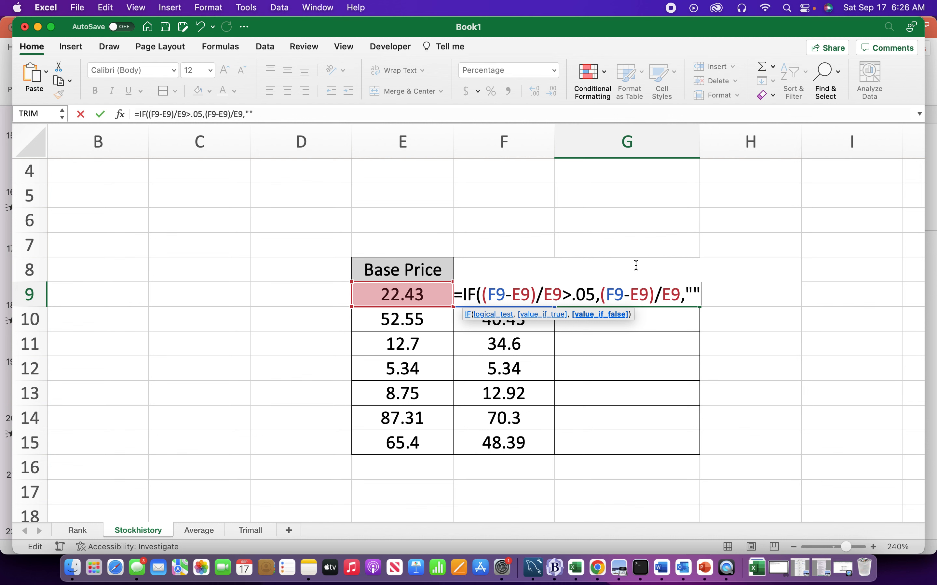
left_click(694, 295)
left_click(704, 295)
type(")")
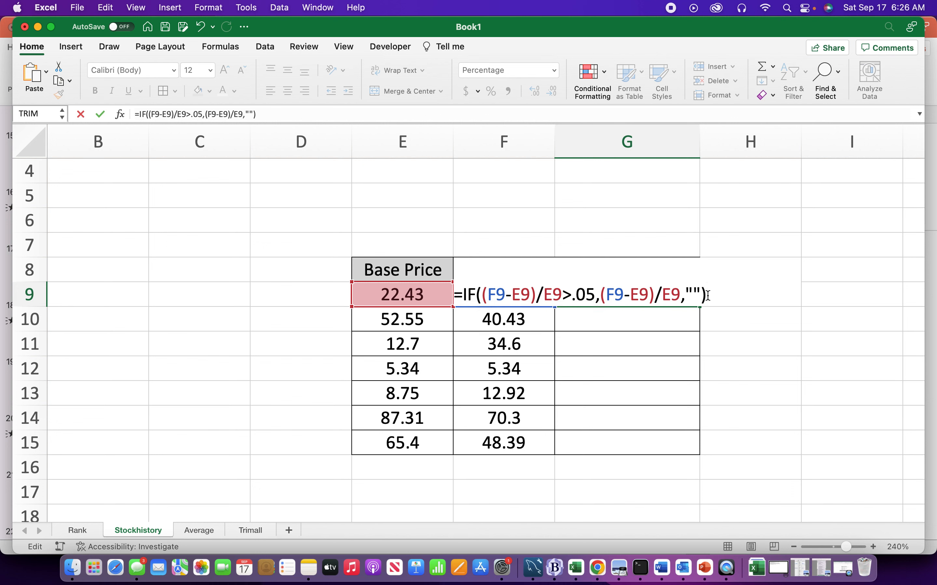
key("Return")
Step: Fill the G9 percentage-increase formula down through G15
left_click(648, 296)
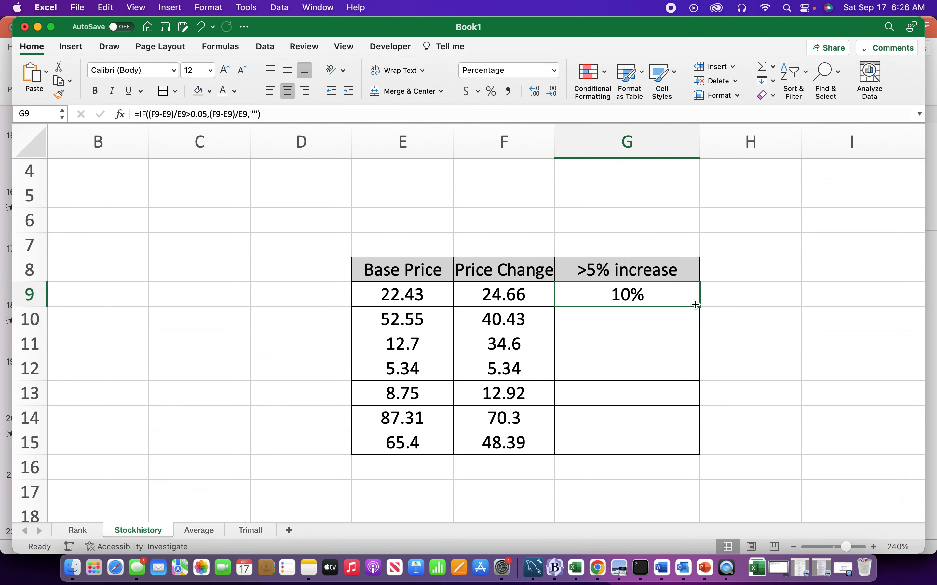
double_click(649, 293)
key("Escape")
double_click(700, 306)
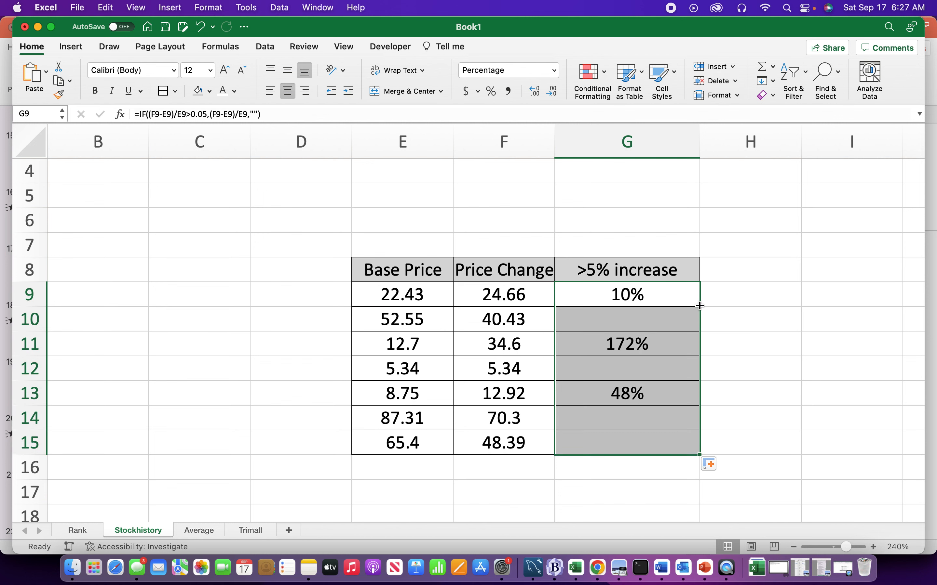
Step: Remove the "" value-if-false argument from the G9 formula and fill the shortened version down through G15
left_click(668, 294)
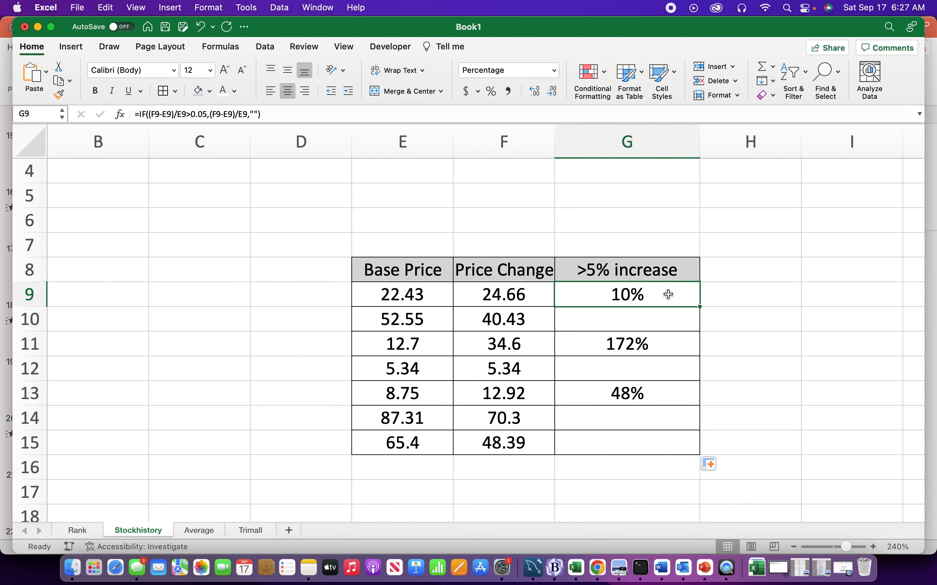
left_click(656, 297)
double_click(657, 298)
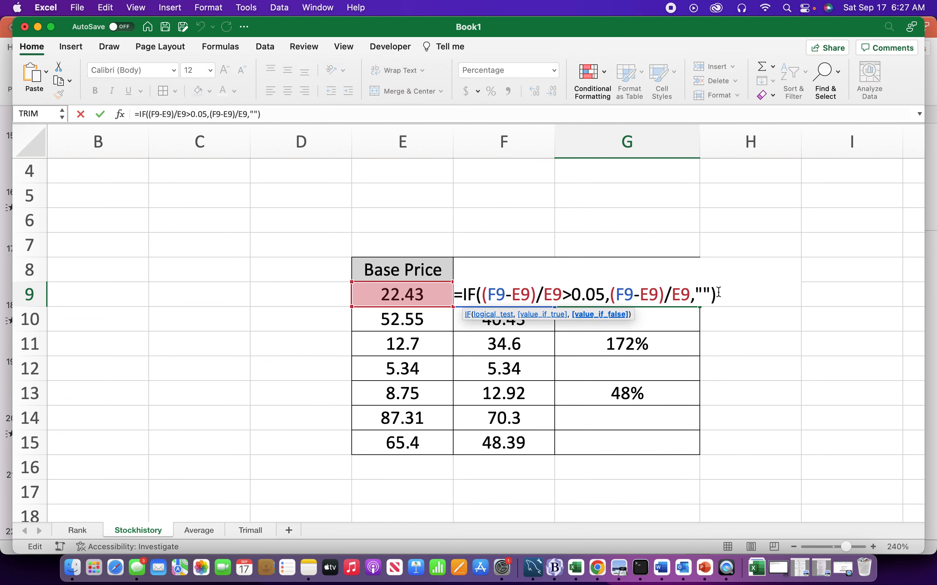
key("BackSpace")
key("BackSpace")
key("BackSpace")
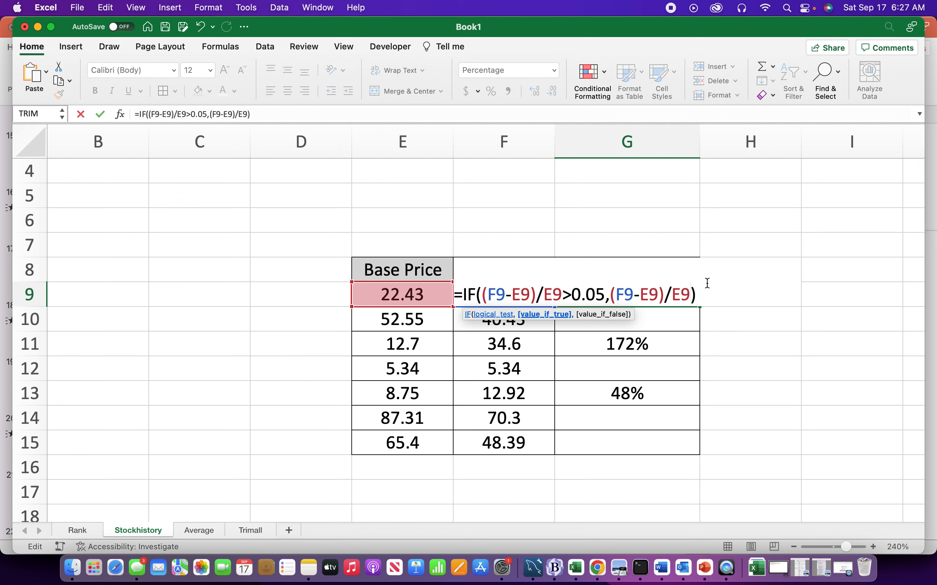
key("Return")
left_click(687, 293)
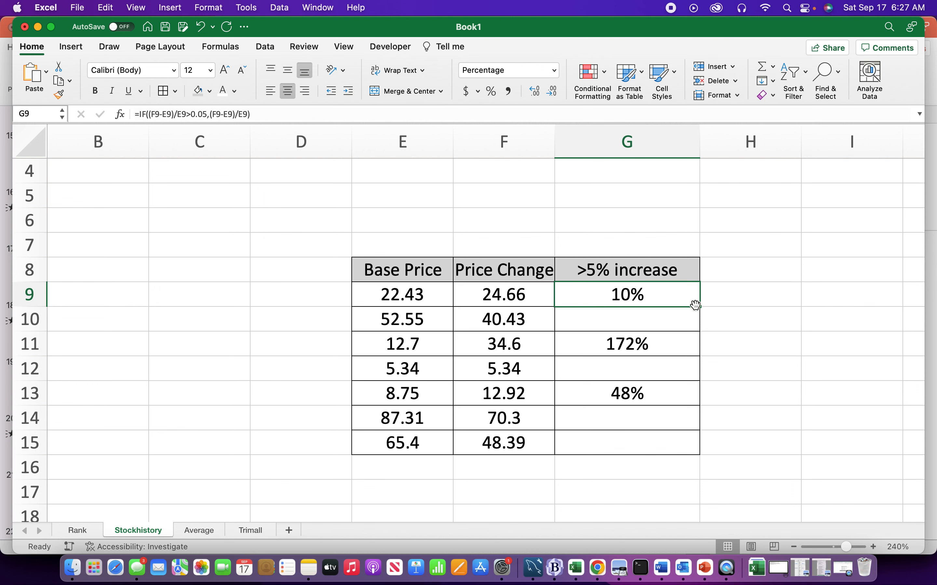
left_click_drag(701, 307, 696, 463)
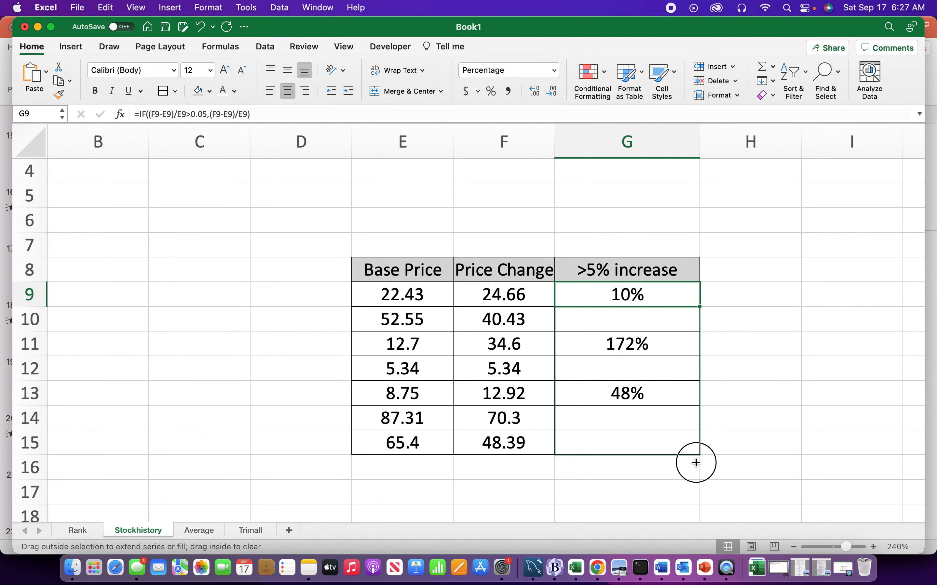
left_click_drag(696, 463, 696, 463)
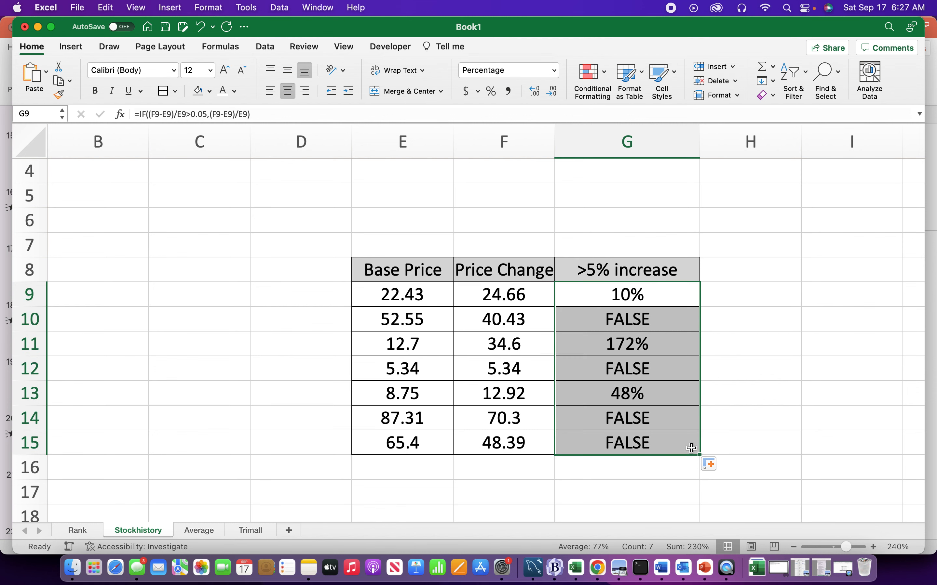
left_click(631, 321)
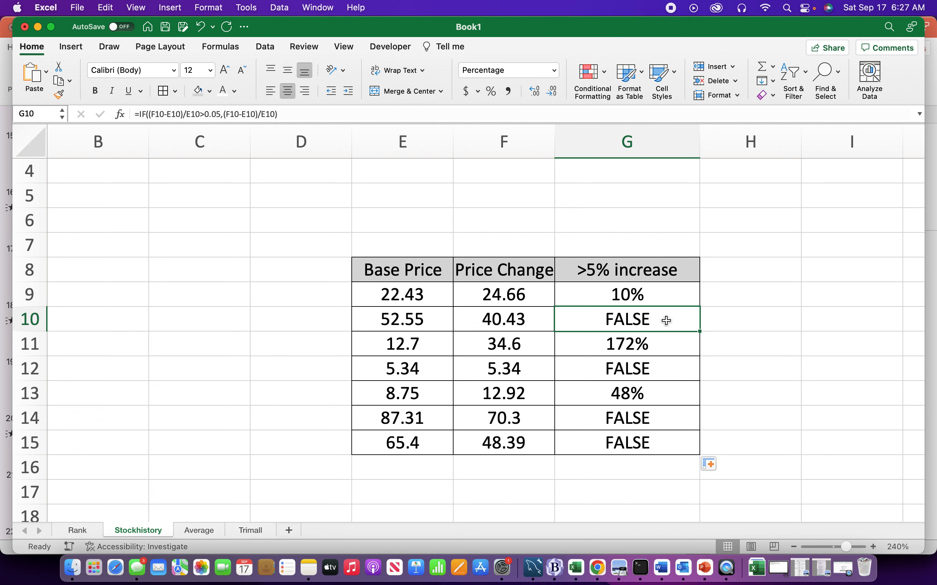
Step: Add "" back as the value if false in the G9 formula and refill the column through G15
double_click(658, 297)
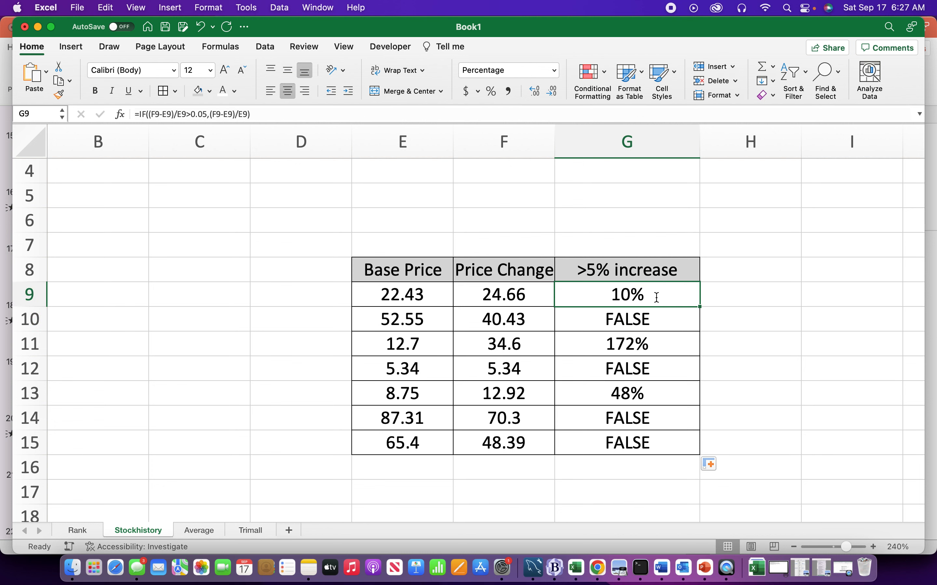
left_click(692, 299)
type(",\"\"")
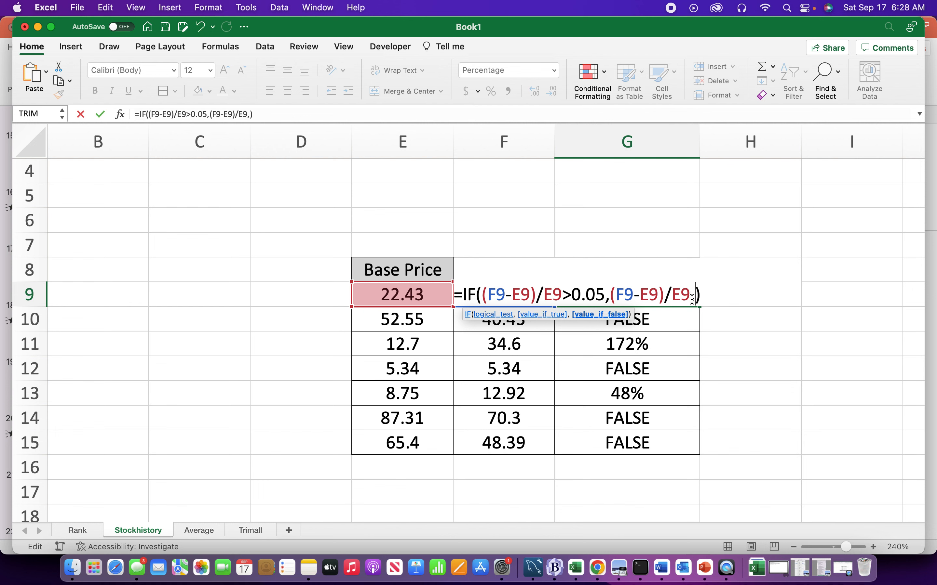
key("Return")
left_click(663, 293)
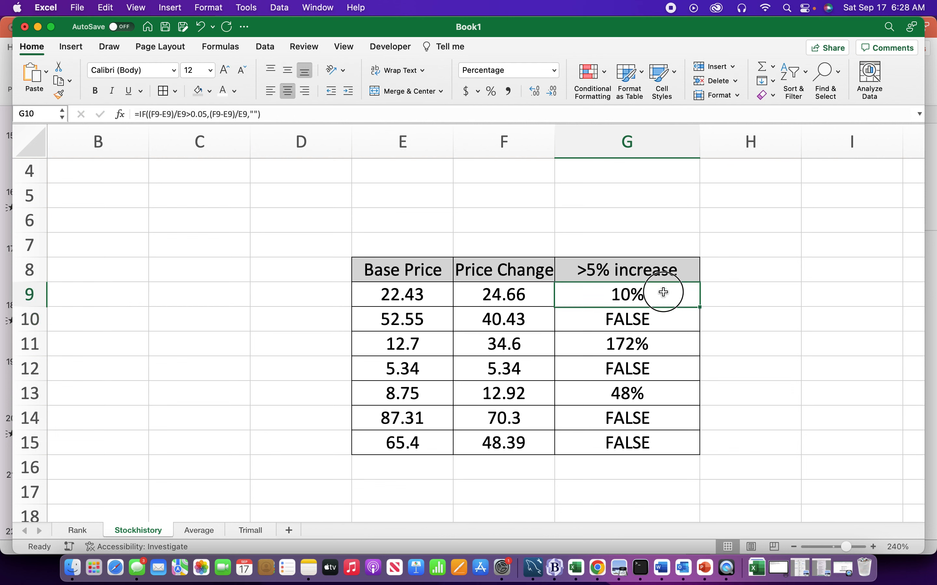
left_click_drag(701, 306, 691, 443)
left_click(713, 297)
Step: Replace the 0.05 threshold in the G9 formula with a reference to G6 and fill it down through G15
left_click(635, 295)
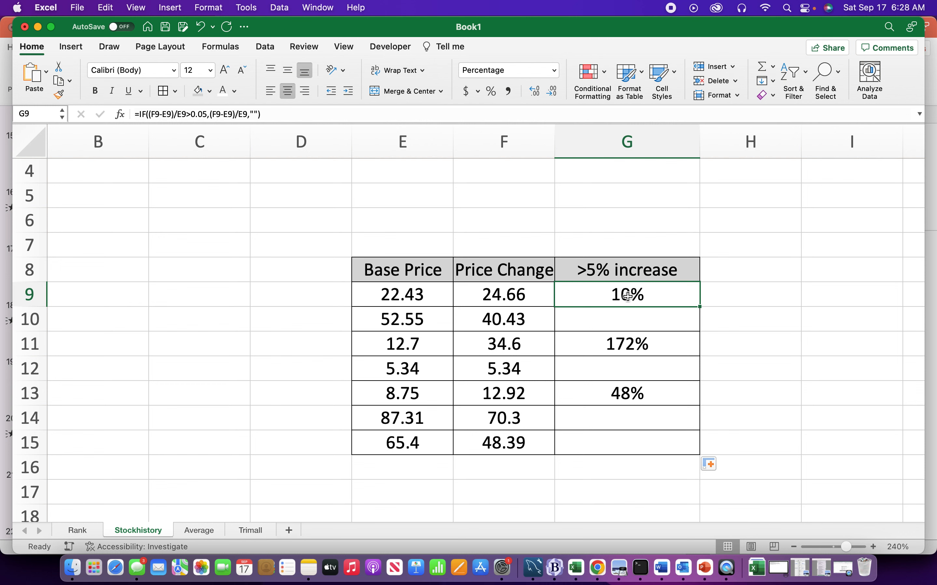
double_click(629, 297)
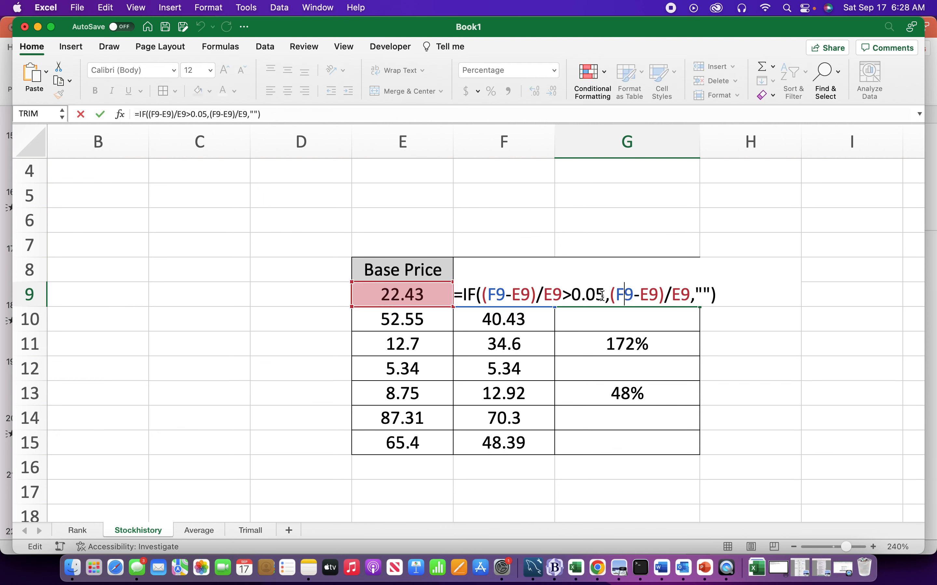
left_click(605, 297)
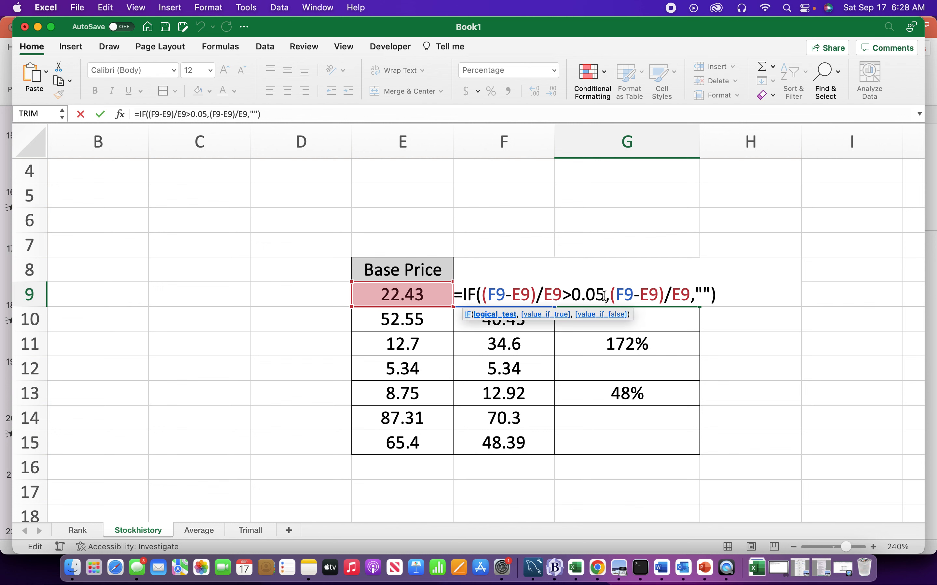
key("BackSpace")
key("BackSpace")
key("BackSpace")
key("BackSpace")
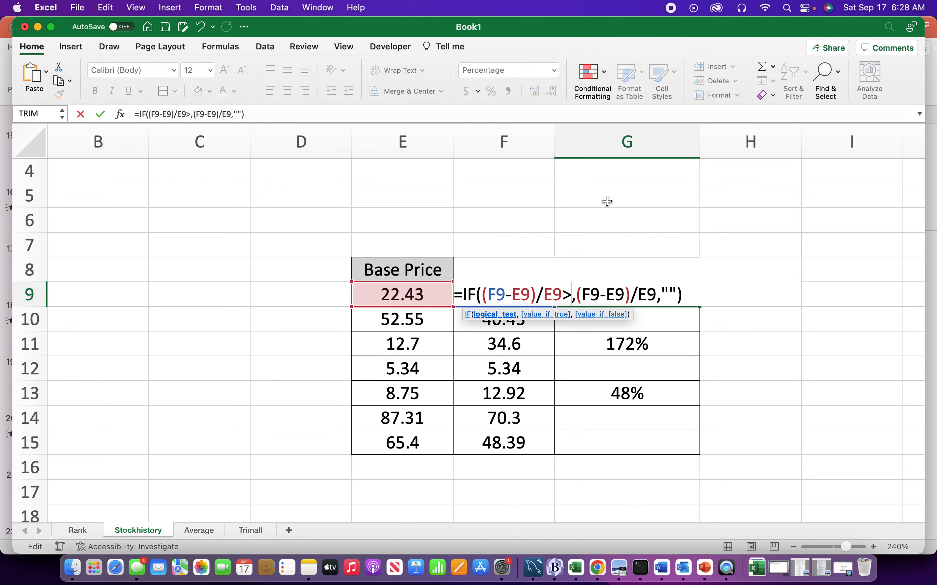
left_click(611, 221)
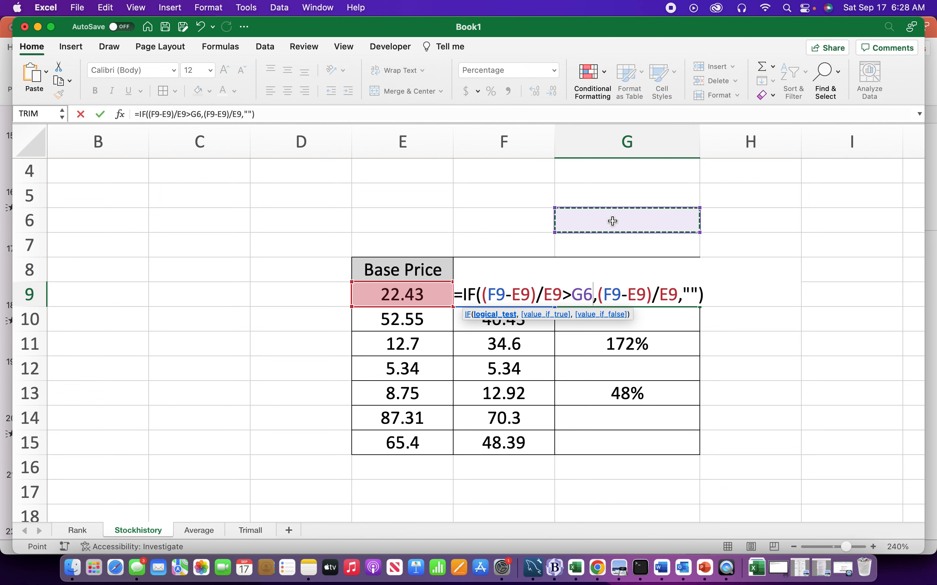
key("Return")
left_click(646, 295)
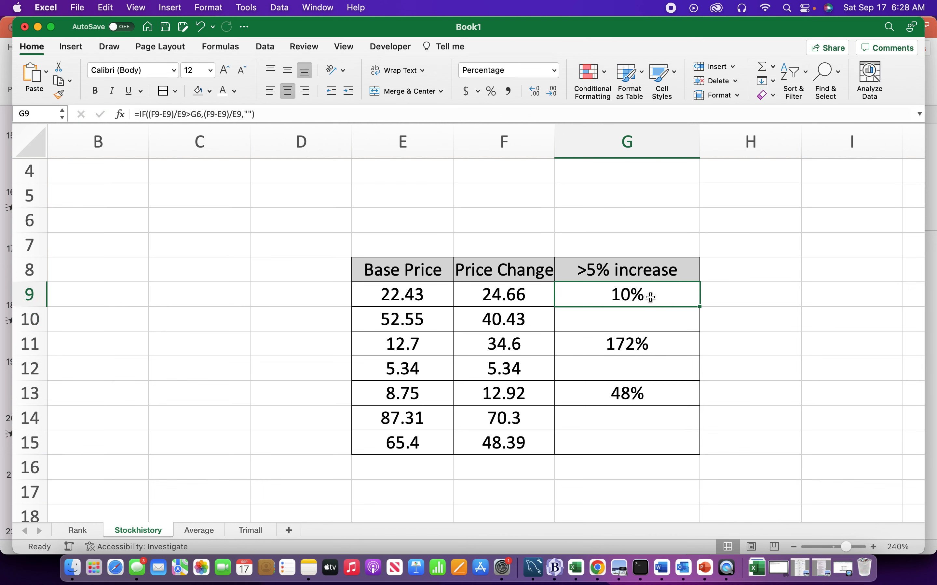
left_click_drag(701, 309, 680, 449)
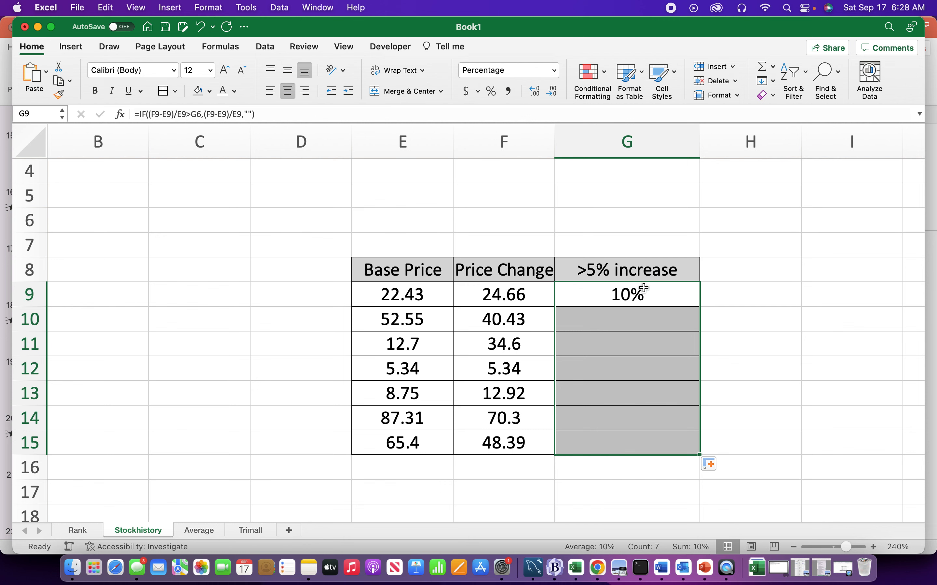
Step: Add a border around cell G6 and enter .05 in it as the threshold
left_click(613, 219)
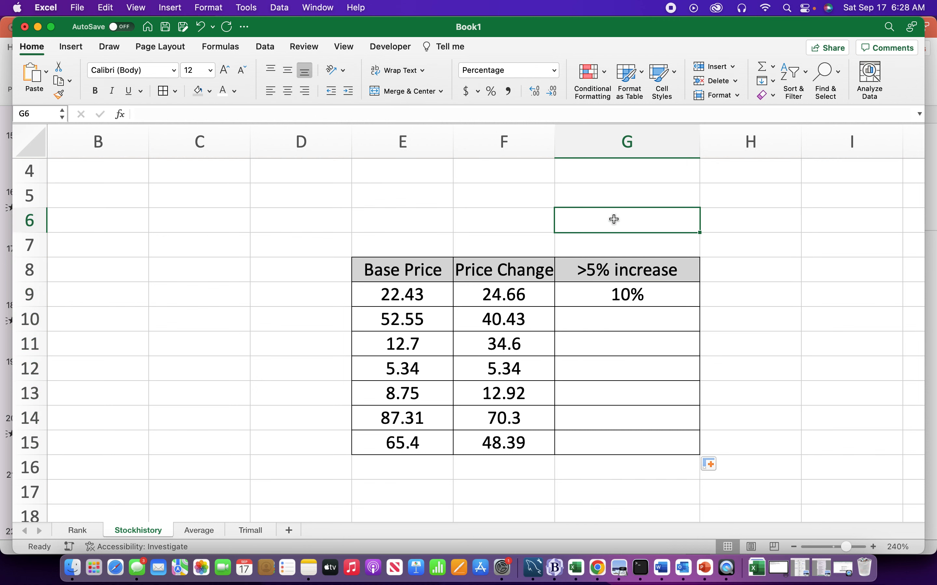
left_click(163, 91)
left_click(594, 243)
left_click(604, 216)
type(".")
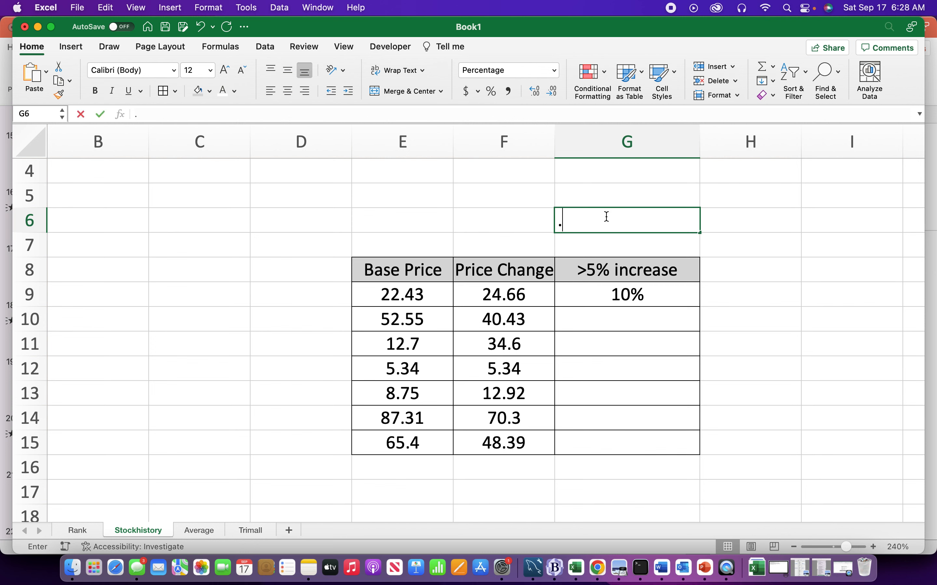
type("05")
key("Return")
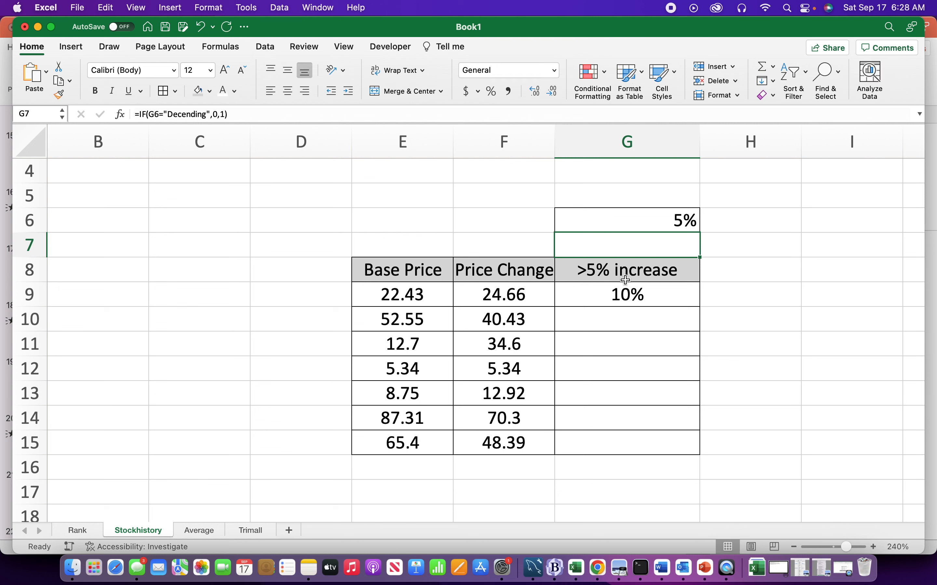
Step: Make the G6 reference in the G9 formula absolute as $G$6 and fill the formula down through G15
left_click(627, 293)
double_click(629, 294)
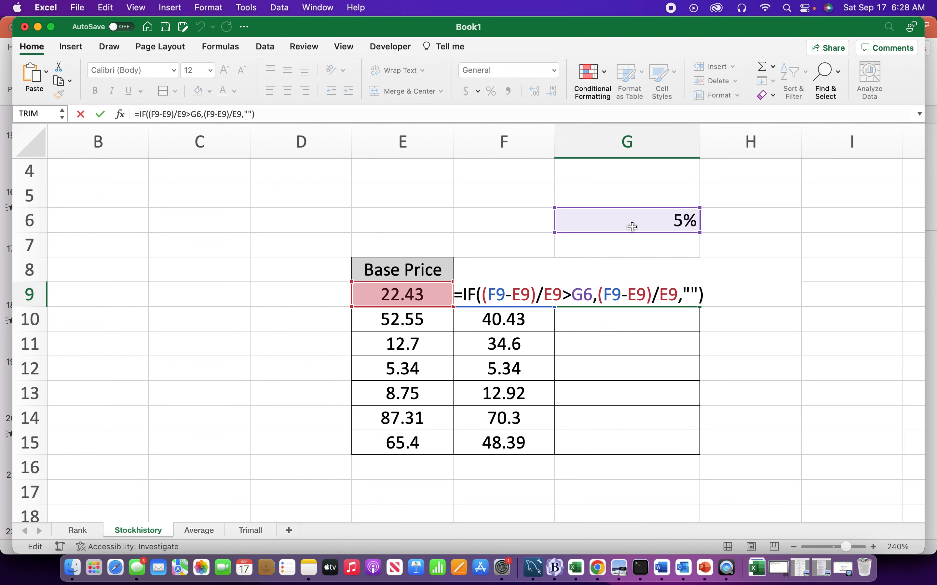
left_click(585, 295)
left_click(592, 295)
left_click_drag(592, 295, 572, 296)
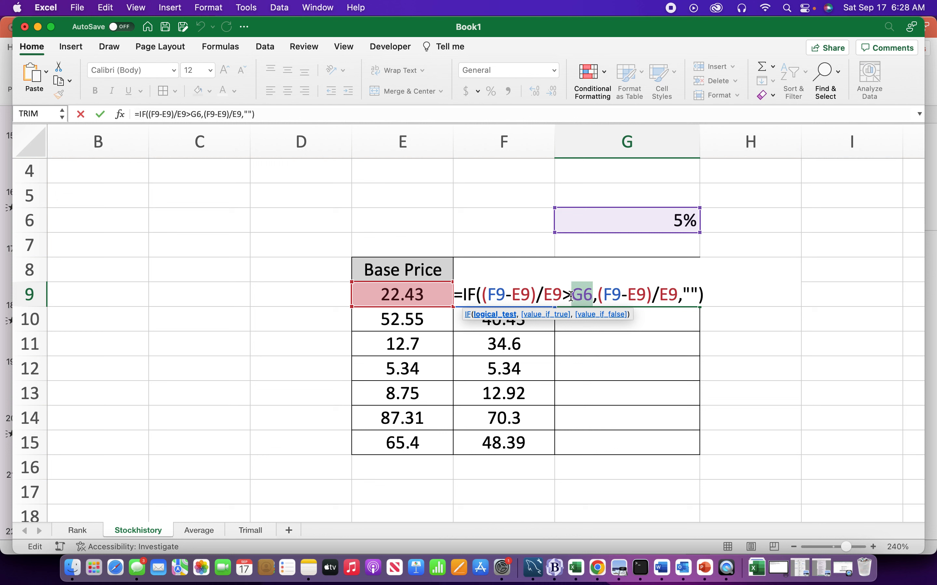
key("F4")
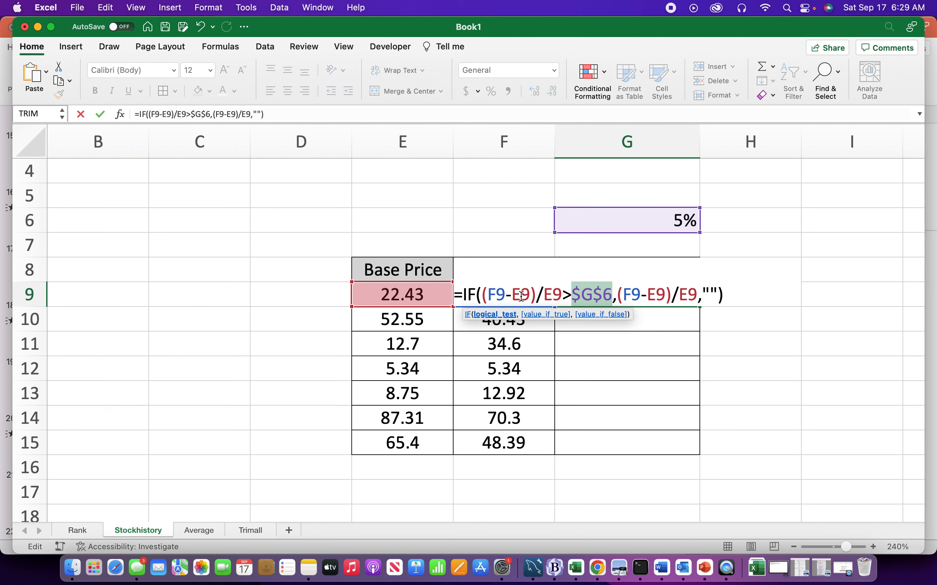
left_click(724, 296)
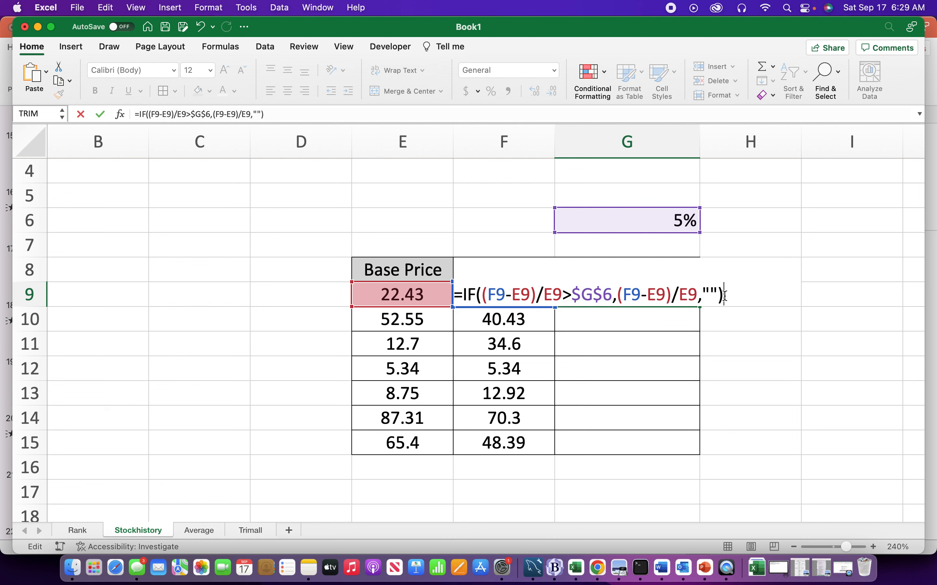
key("Return")
left_click(669, 295)
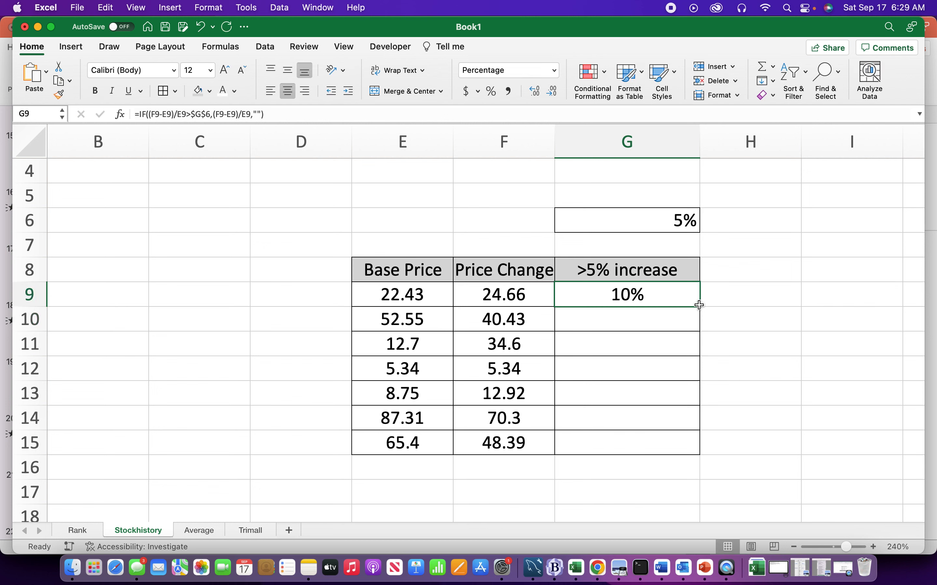
double_click(700, 306)
left_click(670, 297)
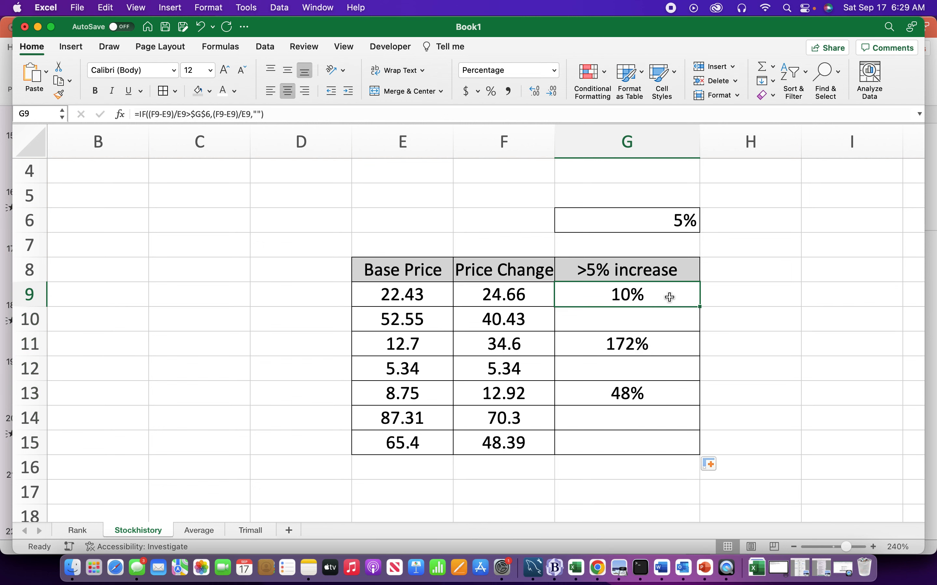
Step: Set the threshold percentage in cell G6 to -25%
left_click(666, 221)
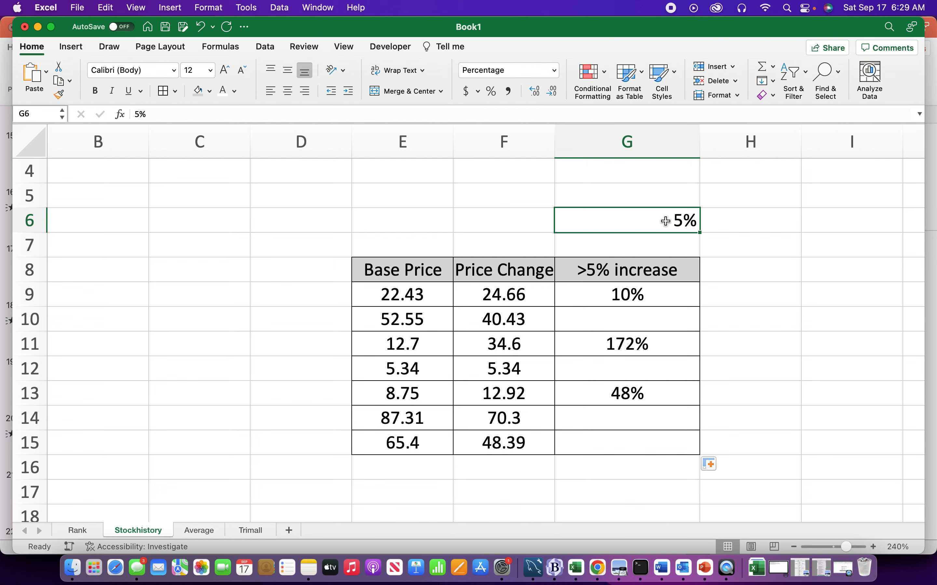
type("-2")
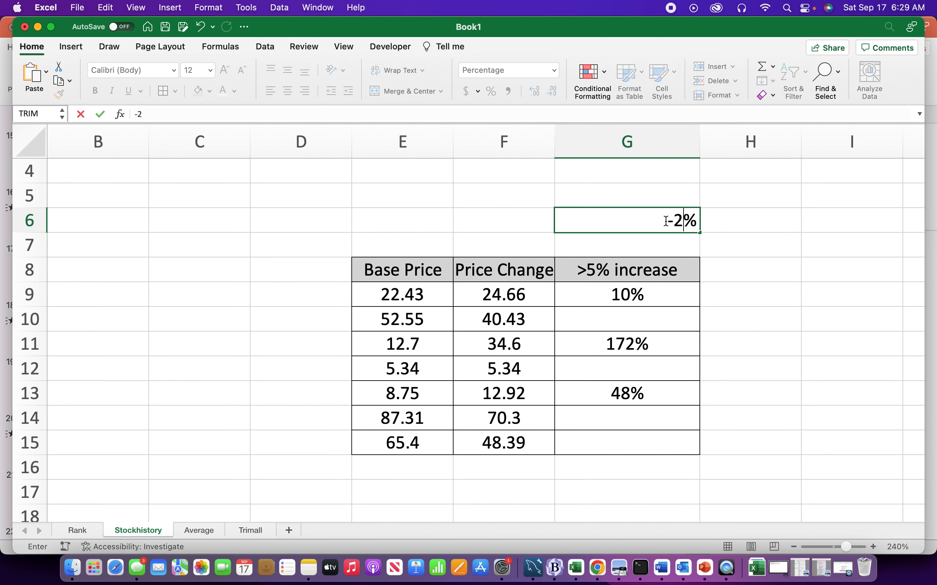
type("5")
key("Return")
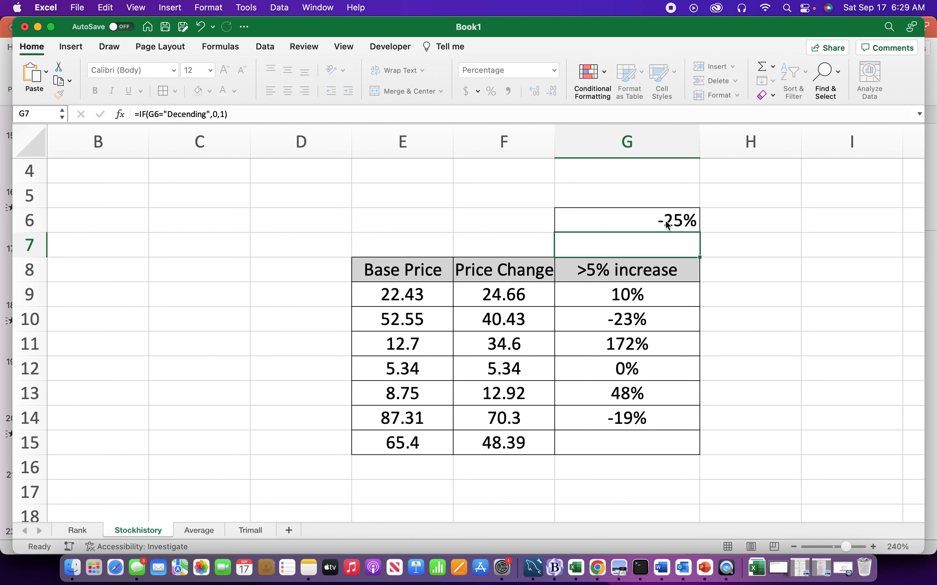
Step: Change the threshold percentage in cell G6 to 0%
key("Down")
key("Up")
key("Up")
type("0")
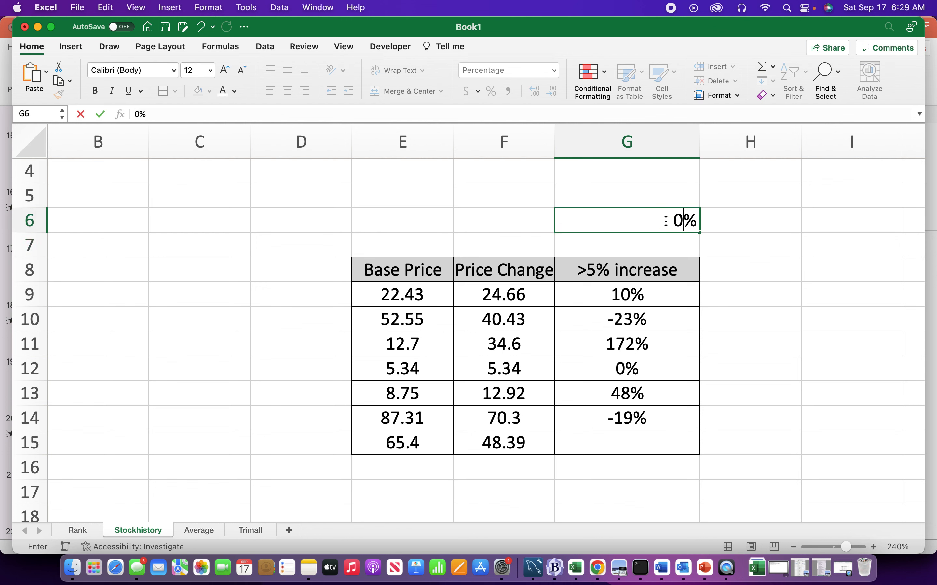
key("Return")
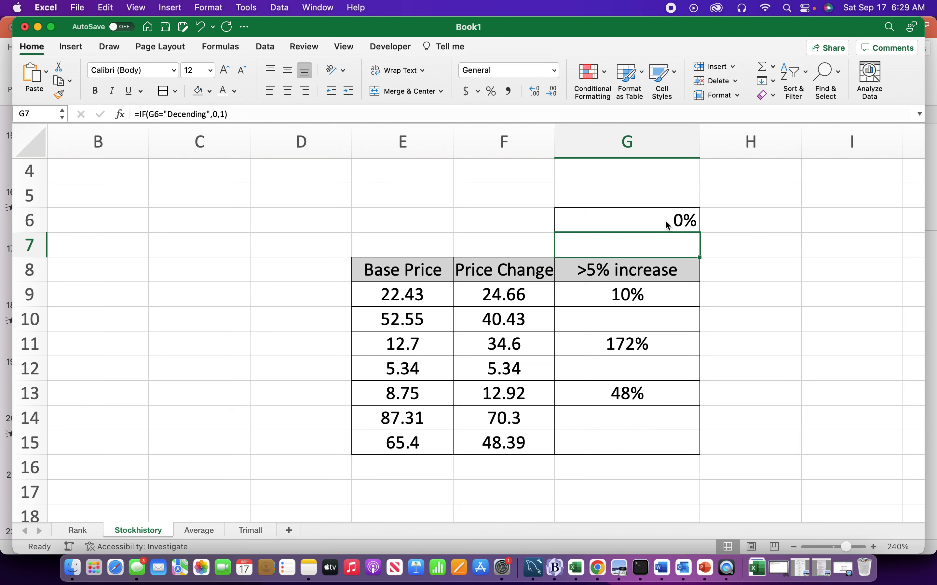
Step: Change the threshold percentage in cell G6 to 15%
type("15")
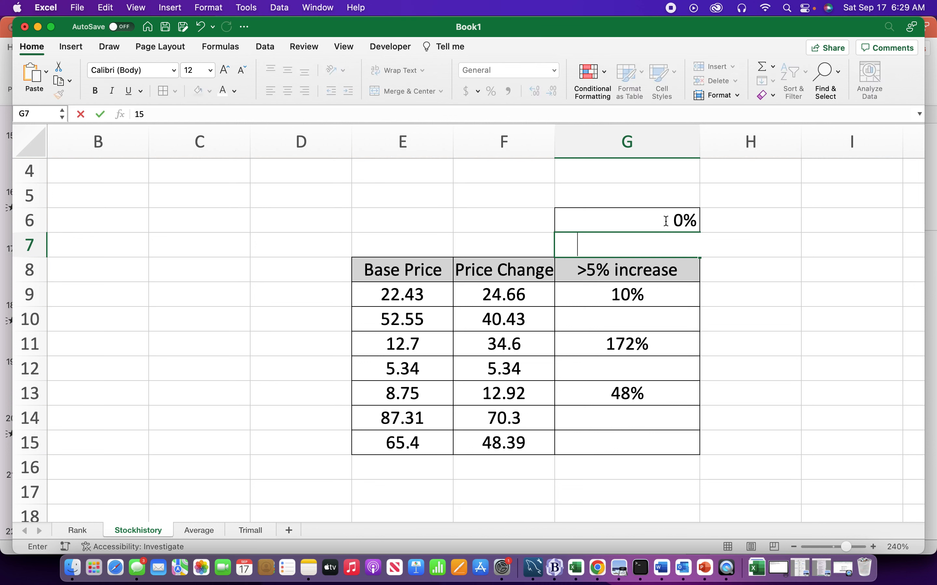
key("Escape")
left_click(667, 217)
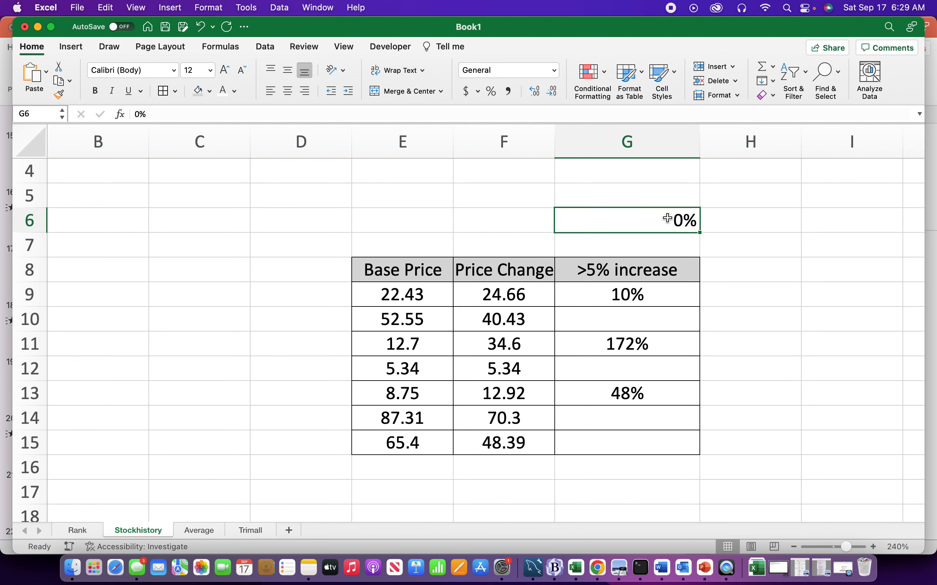
type("15")
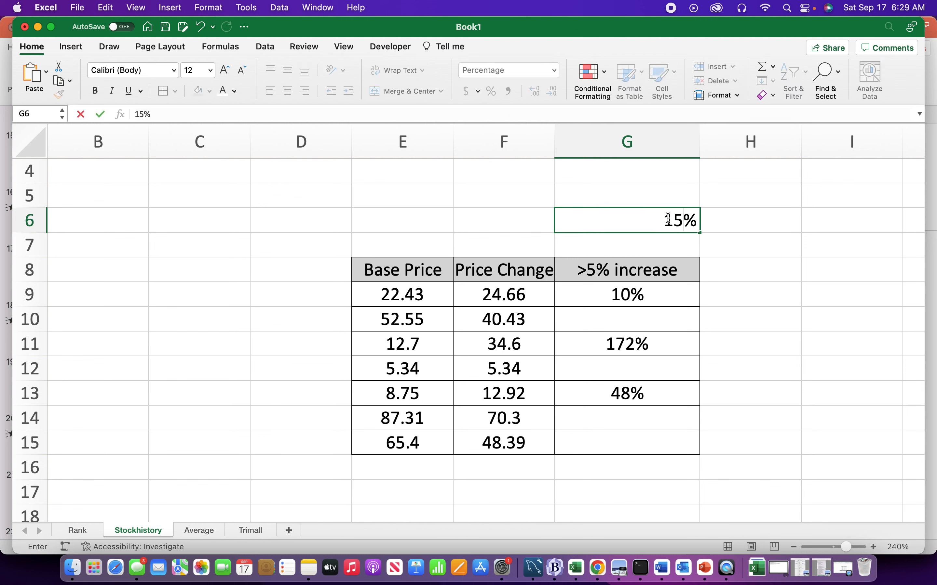
key("Return")
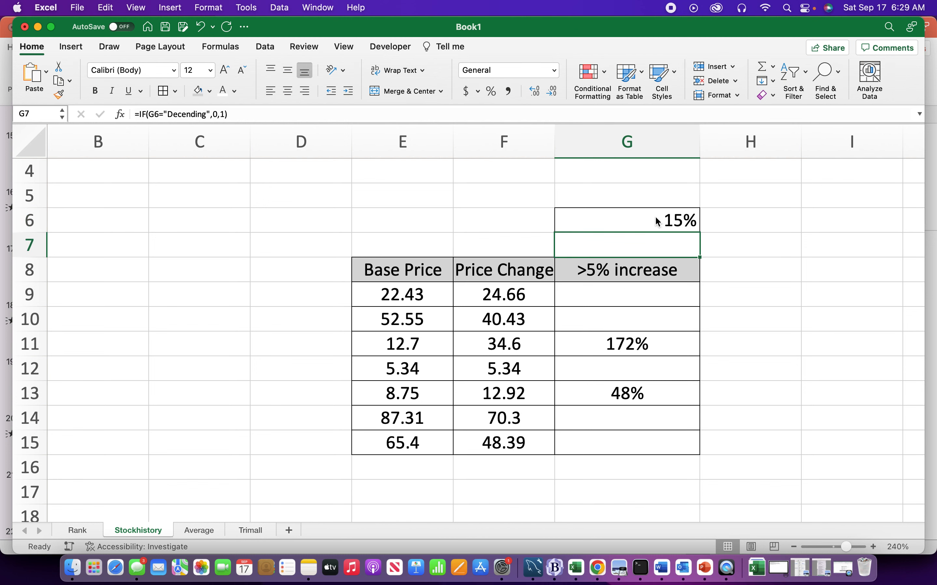
Step: Change the threshold percentage in cell G6 to 50%
left_click(660, 220)
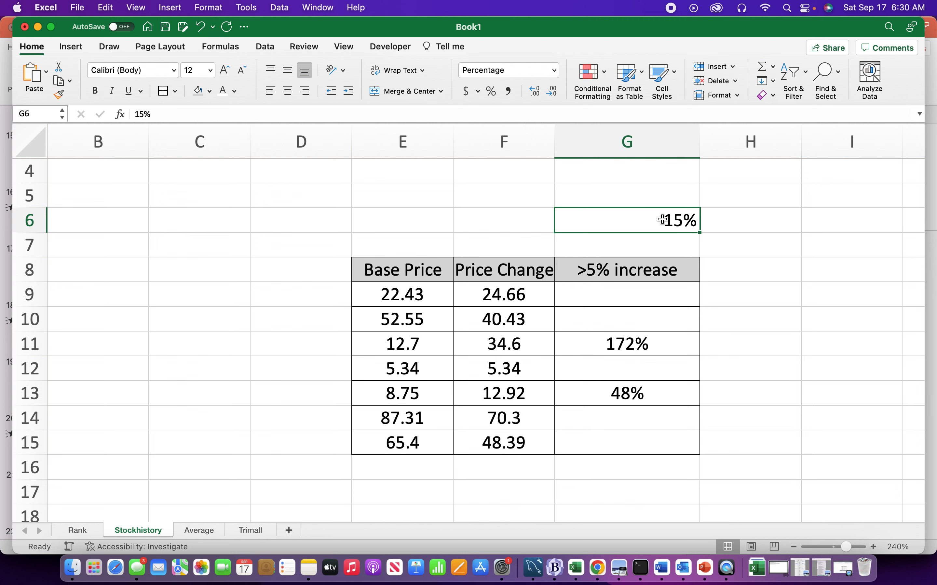
type("50")
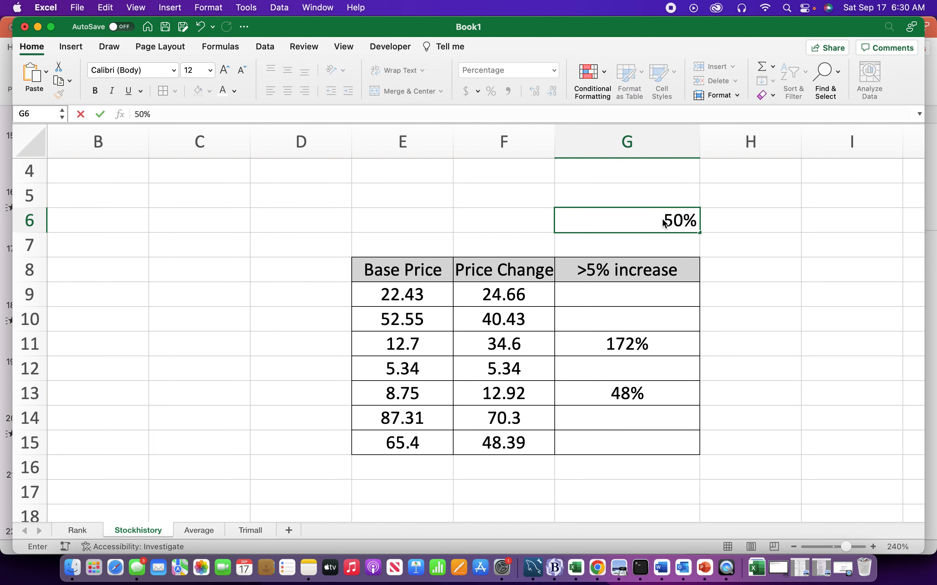
key("Return")
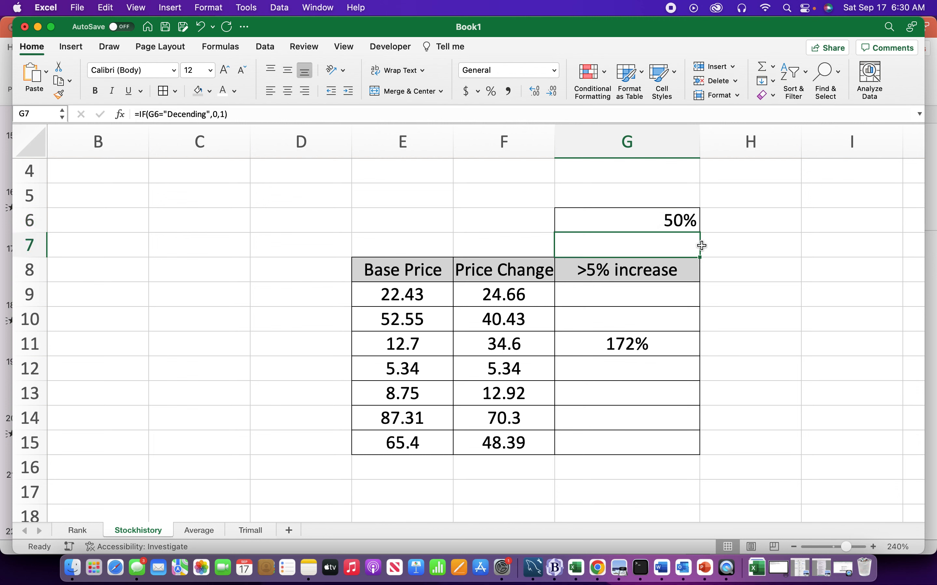
left_click(728, 247)
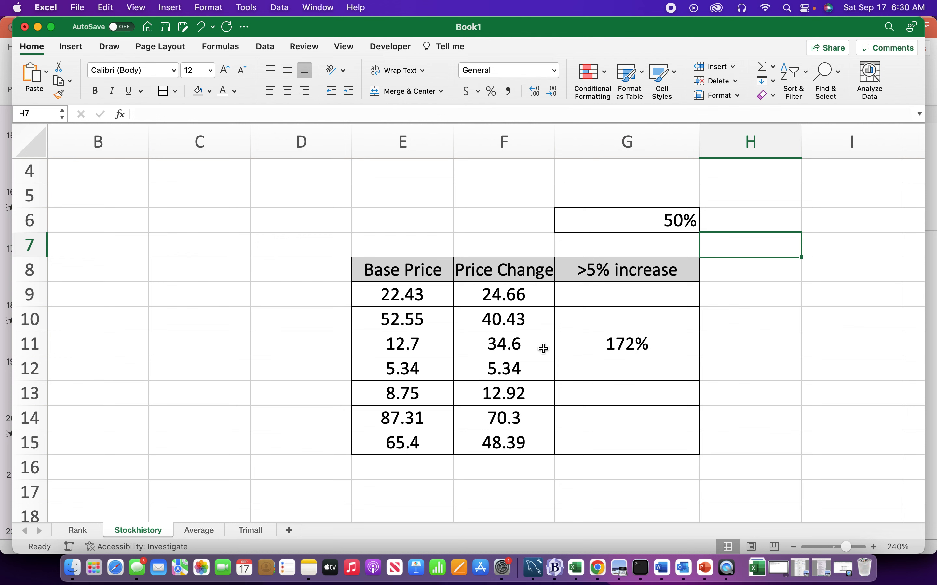
left_click(597, 293)
left_click_drag(597, 292, 598, 444)
left_click(607, 319)
left_click(594, 290)
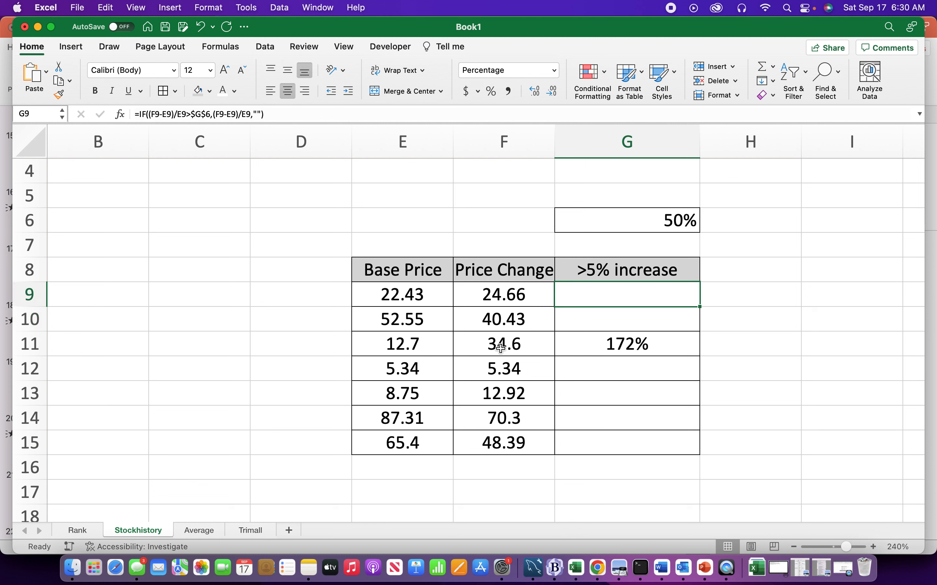
Step: Clear the Price Change values in cells F15 and F10
left_click(500, 437)
key("BackSpace")
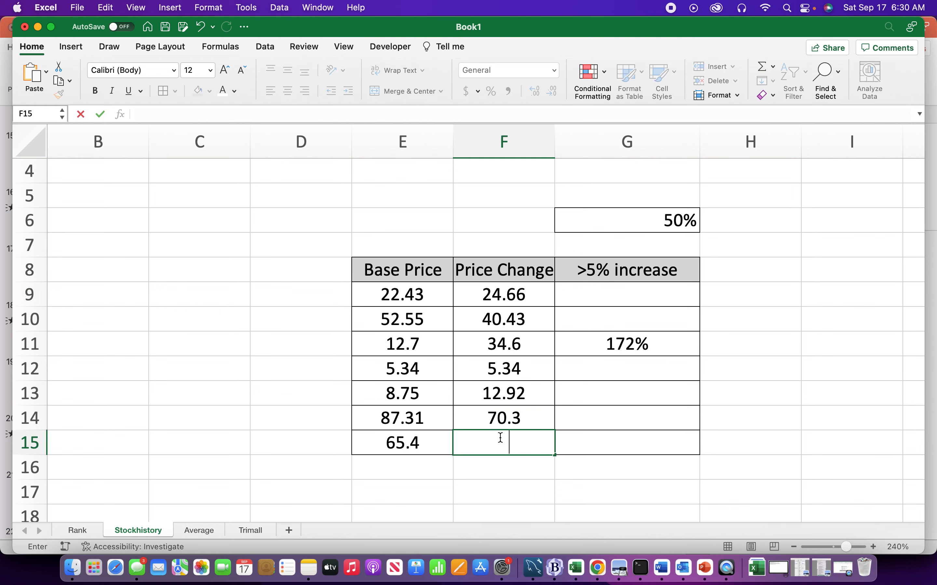
key("Up")
key("Up")
key("Up")
key("Up")
key("Up")
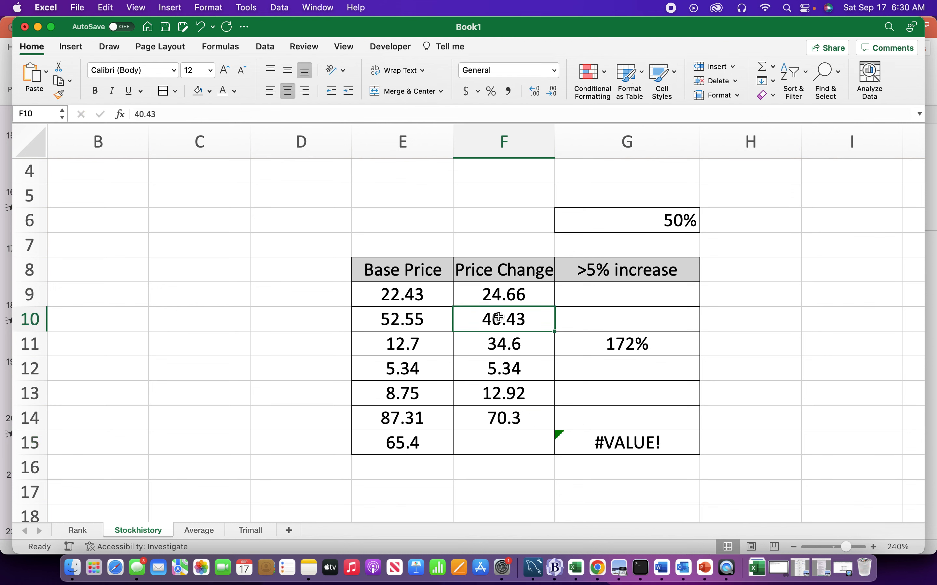
key("BackSpace")
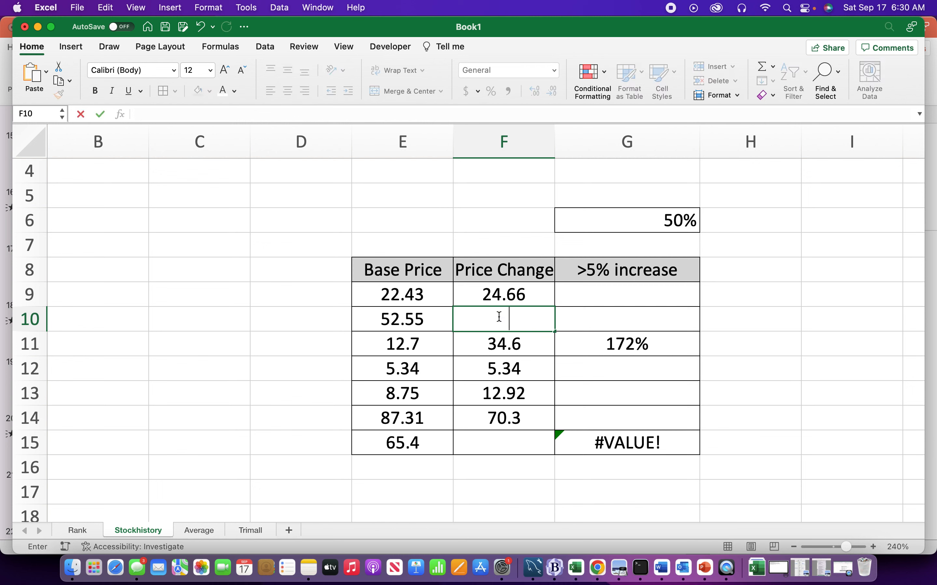
key("Return")
Step: Insert the IFERROR function in front of the existing IF in the G9 formula
left_click(500, 317)
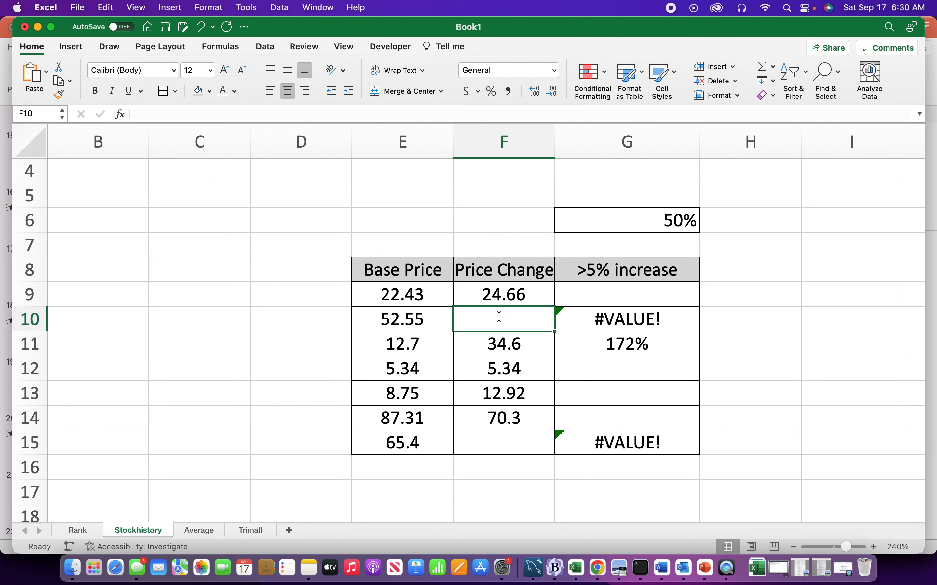
key("Right")
key("Up")
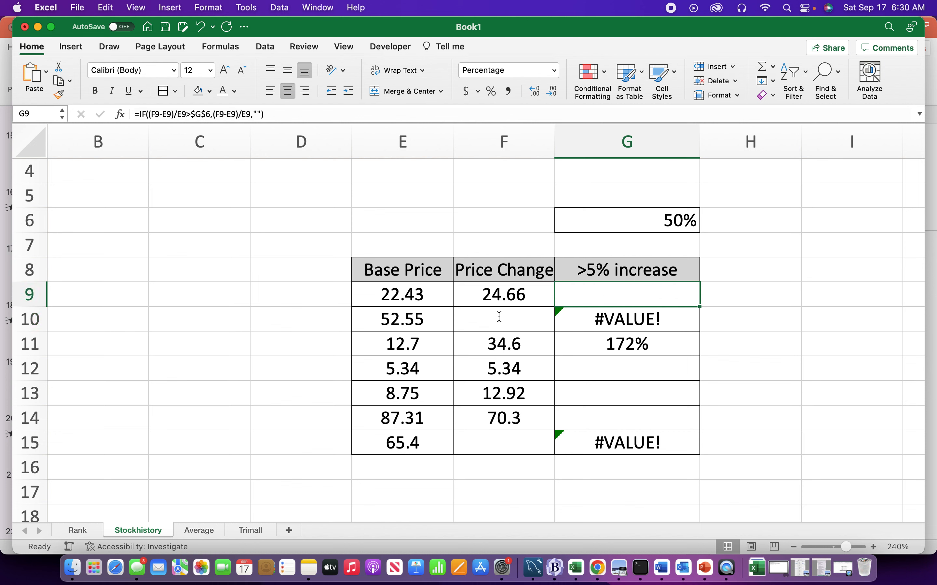
double_click(576, 294)
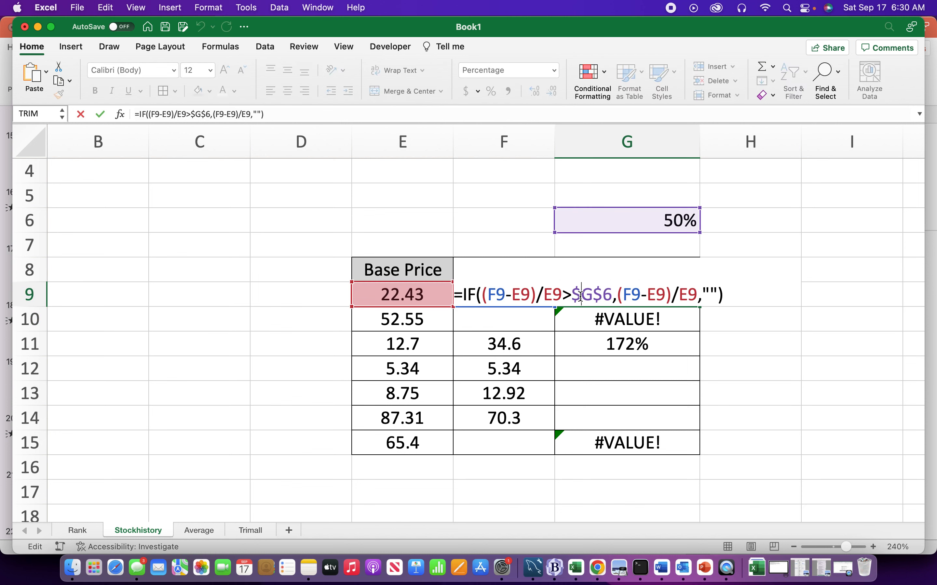
left_click(462, 296)
type("IF")
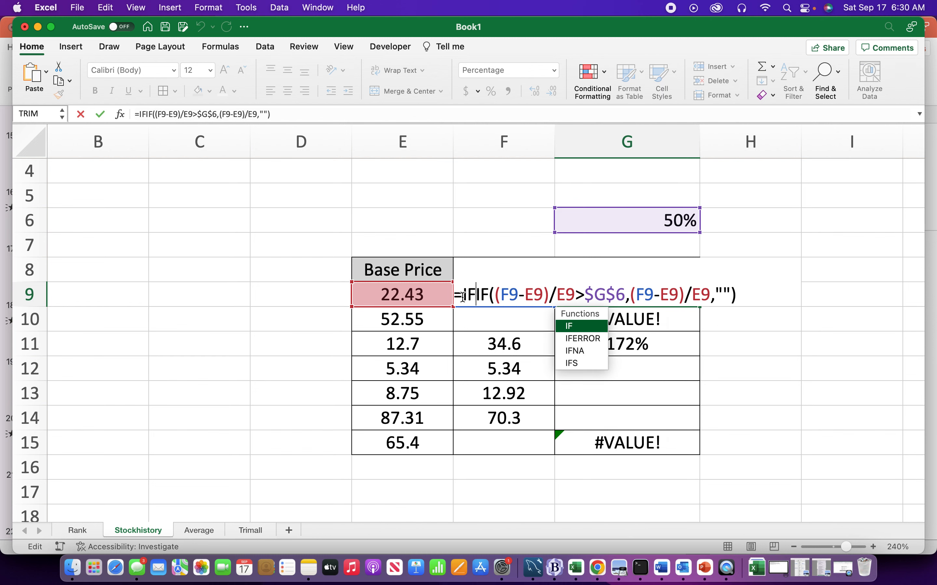
double_click(569, 337)
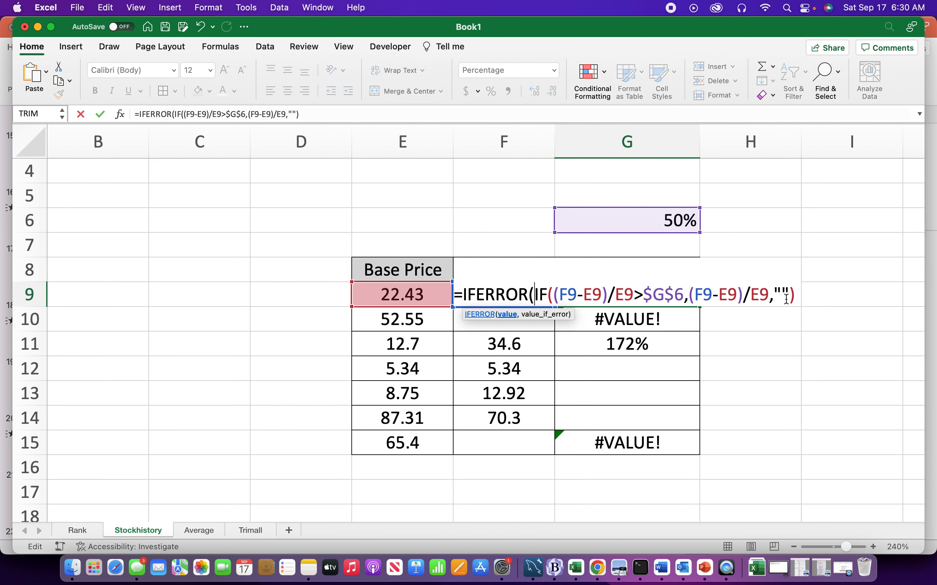
Step: Complete the IFERROR formula in G9 with "" as the value if error and a closing parenthesis
left_click(800, 300)
type(",")
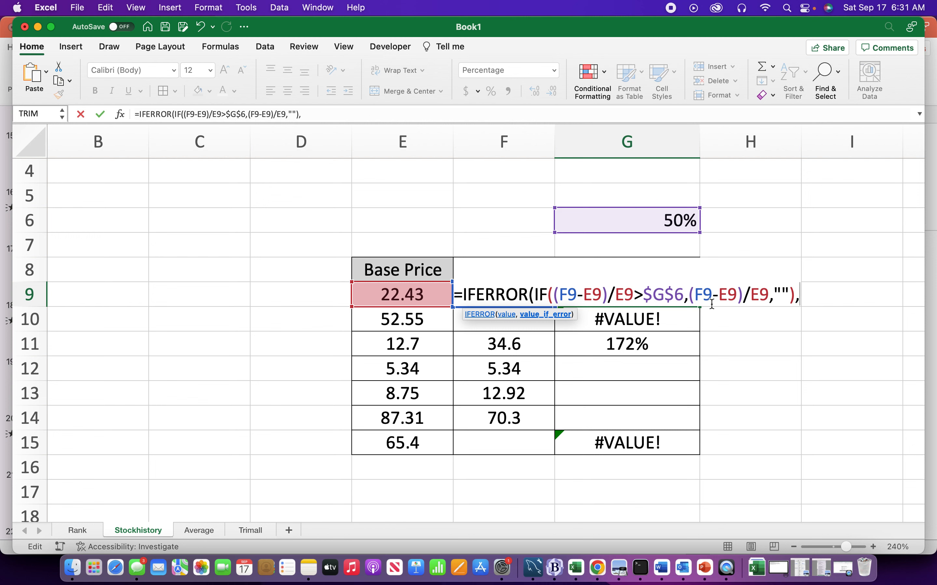
left_click(802, 300)
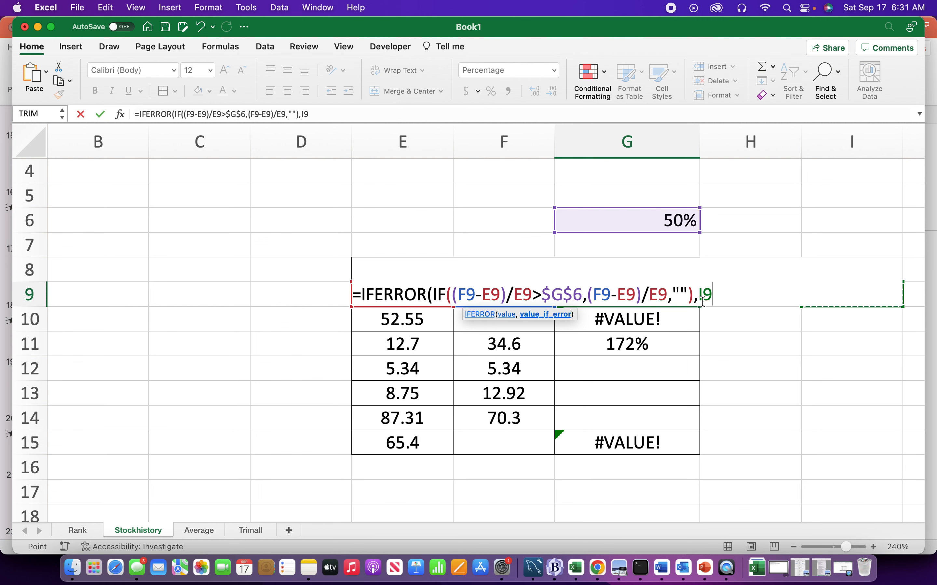
key("BackSpace")
key("BackSpace")
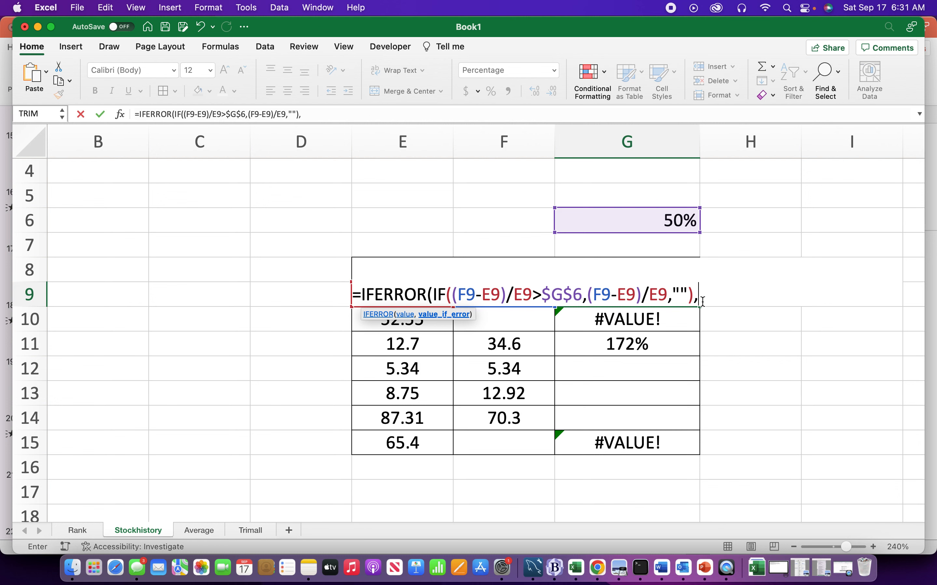
type("\"\")")
key("Return")
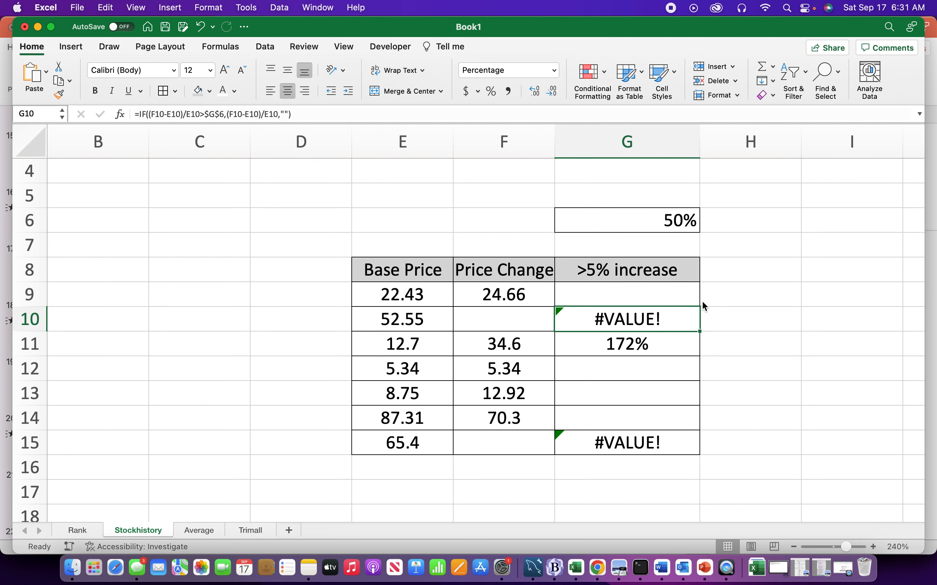
Step: Fill the IFERROR formula from G9 down through G15
left_click(607, 297)
left_click_drag(699, 309, 698, 452)
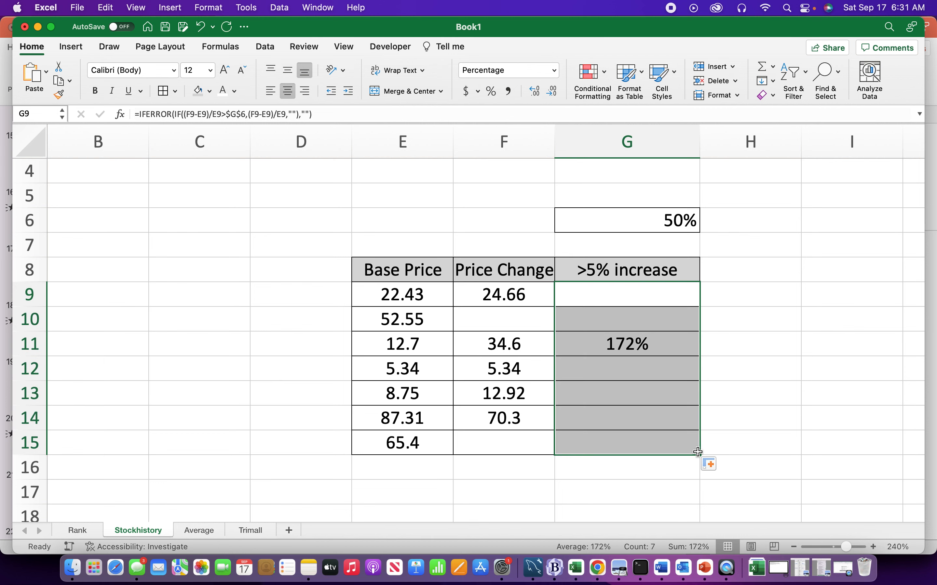
left_click(676, 293)
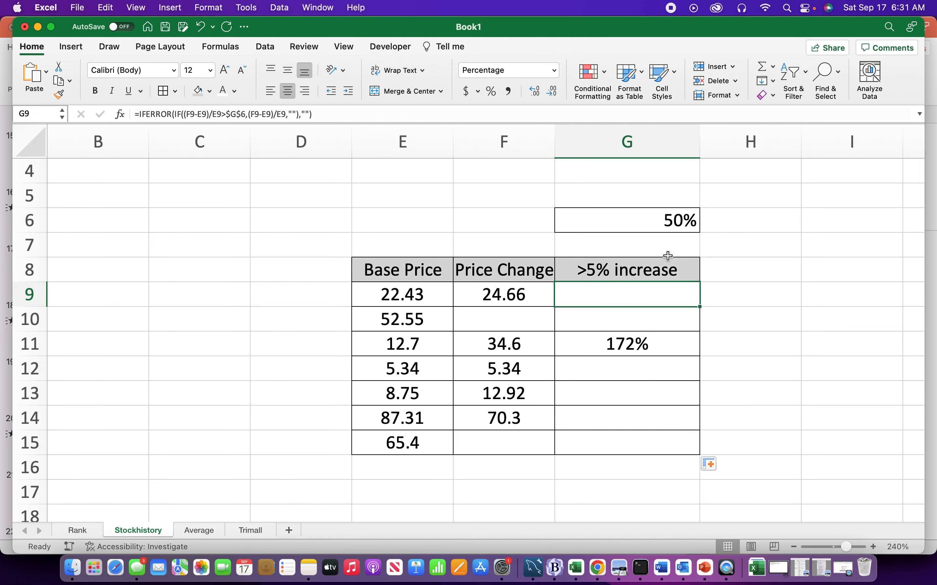
Step: Center the threshold percentage horizontally in cell G6
left_click(650, 223)
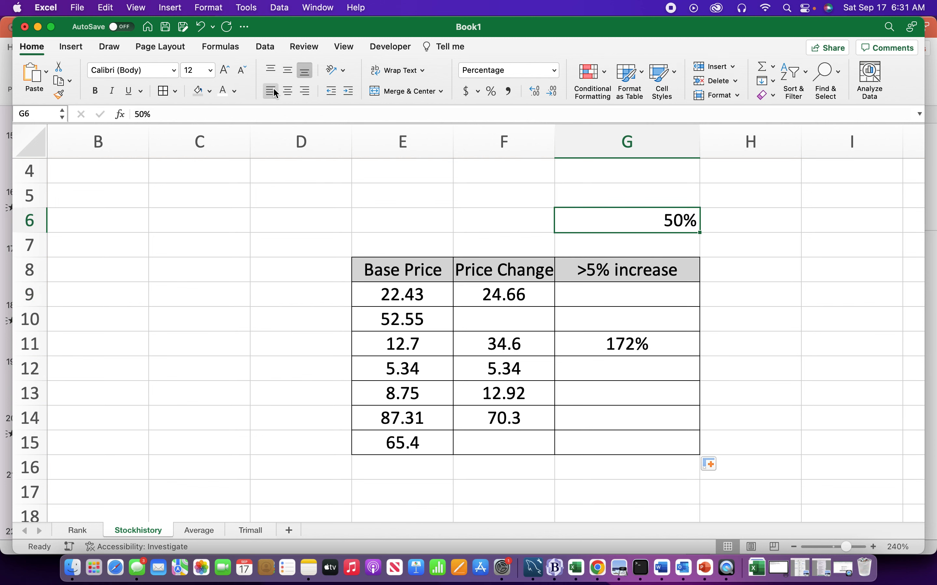
left_click(287, 91)
left_click(778, 254)
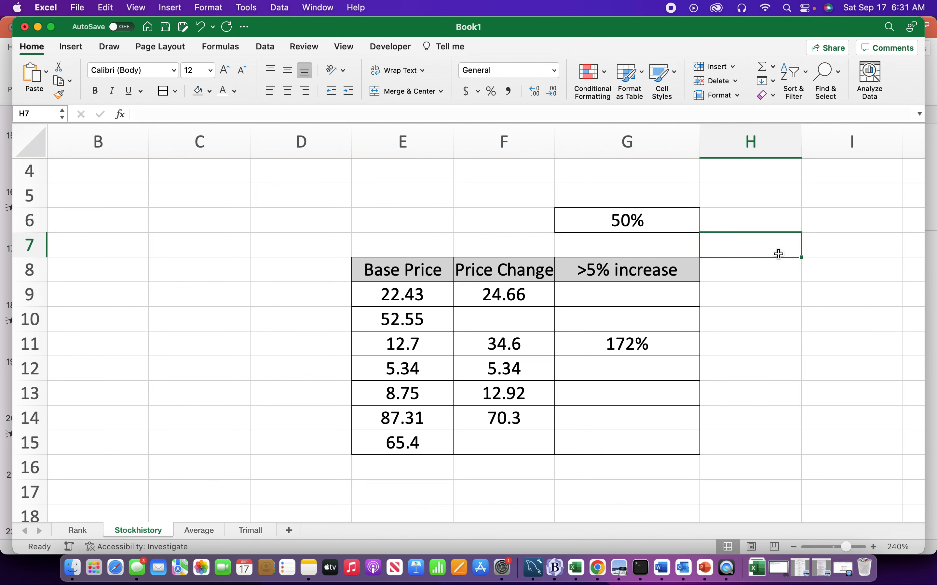
left_click(628, 201)
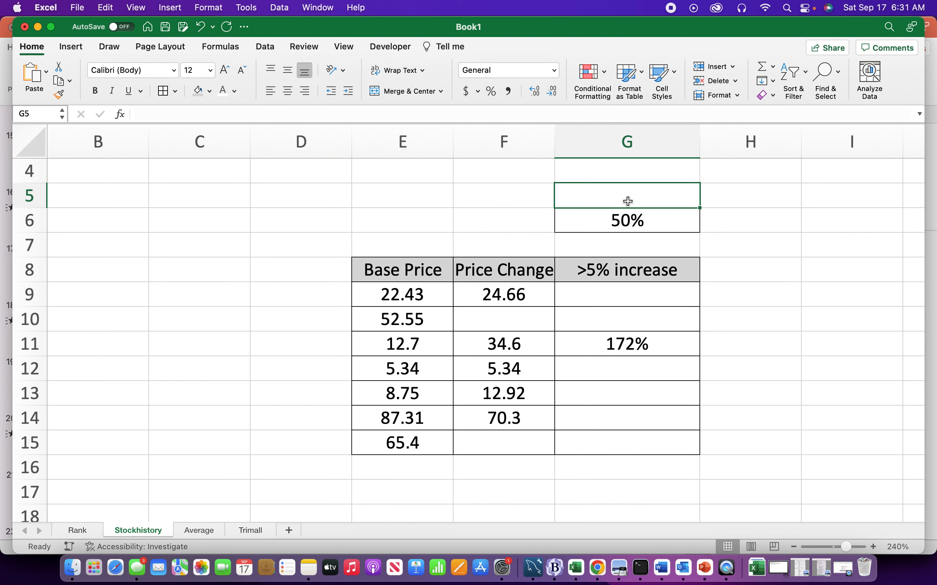